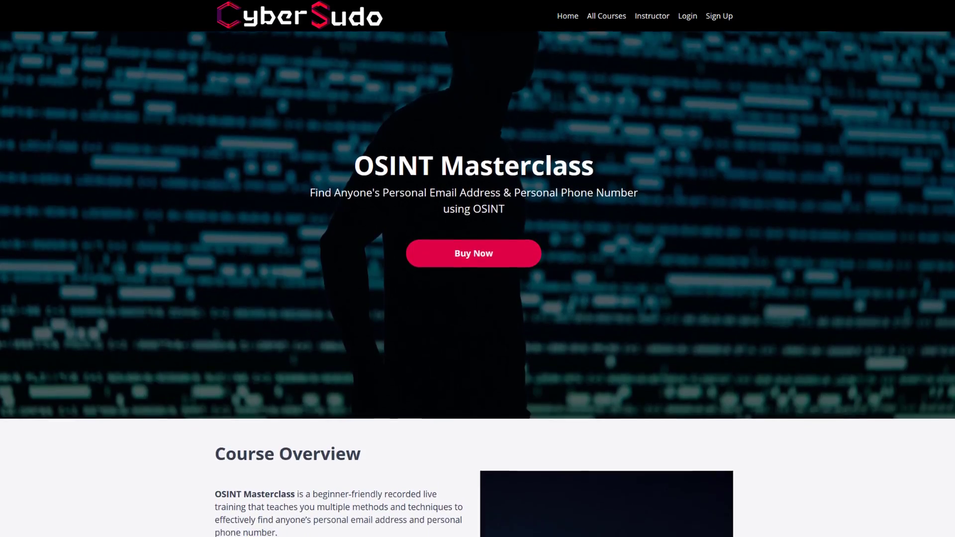
scroll(478, 269, "down", 3)
scroll(478, 269, "down", 4)
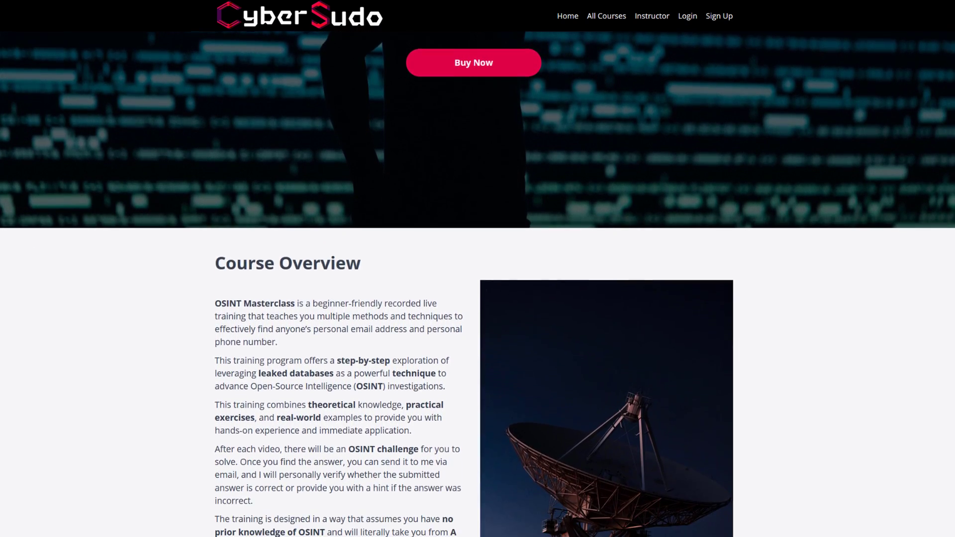
scroll(477, 268, "down", 4)
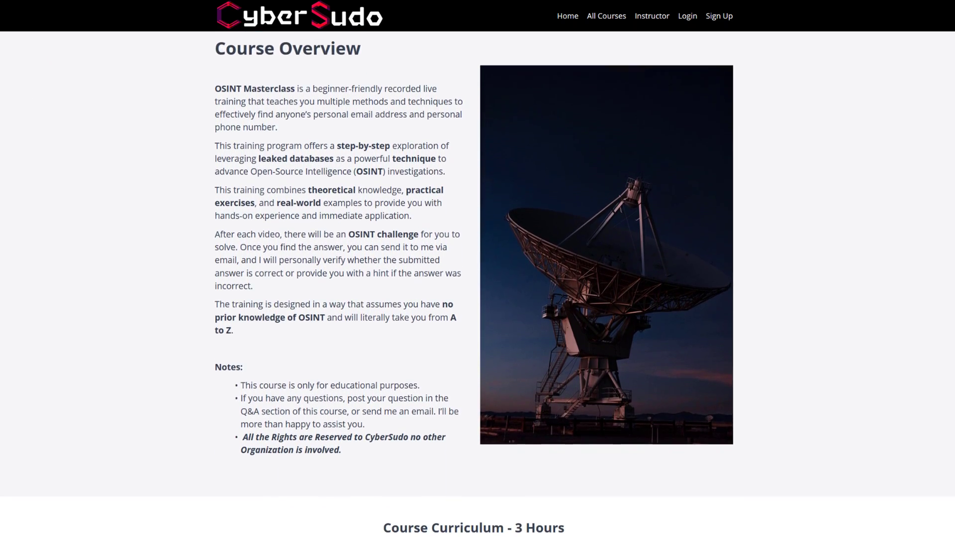
scroll(478, 268, "down", 4)
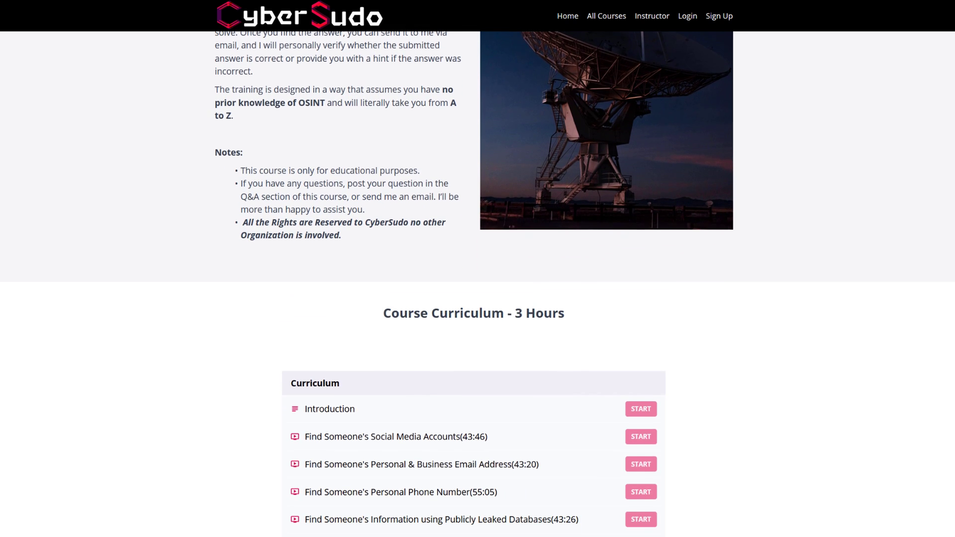
scroll(478, 269, "down", 4)
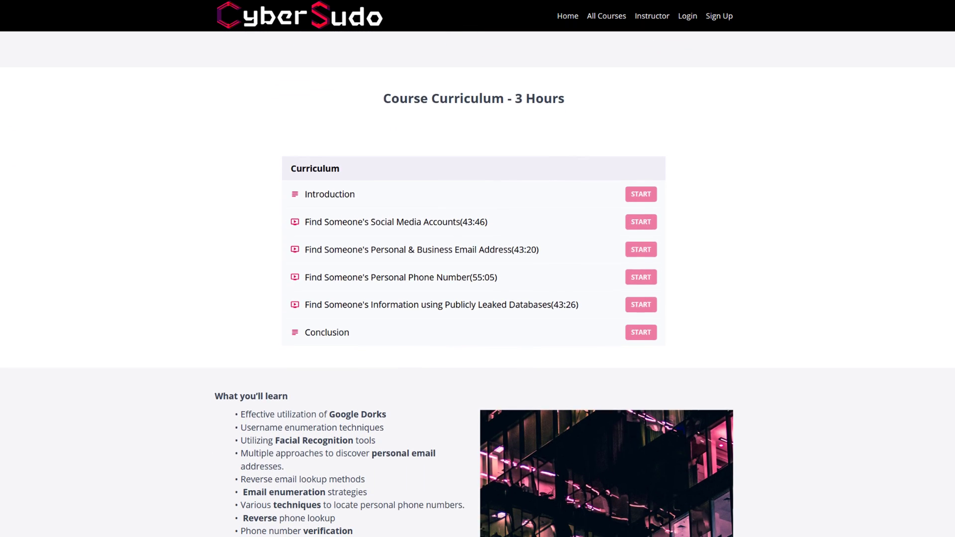
scroll(478, 268, "down", 2)
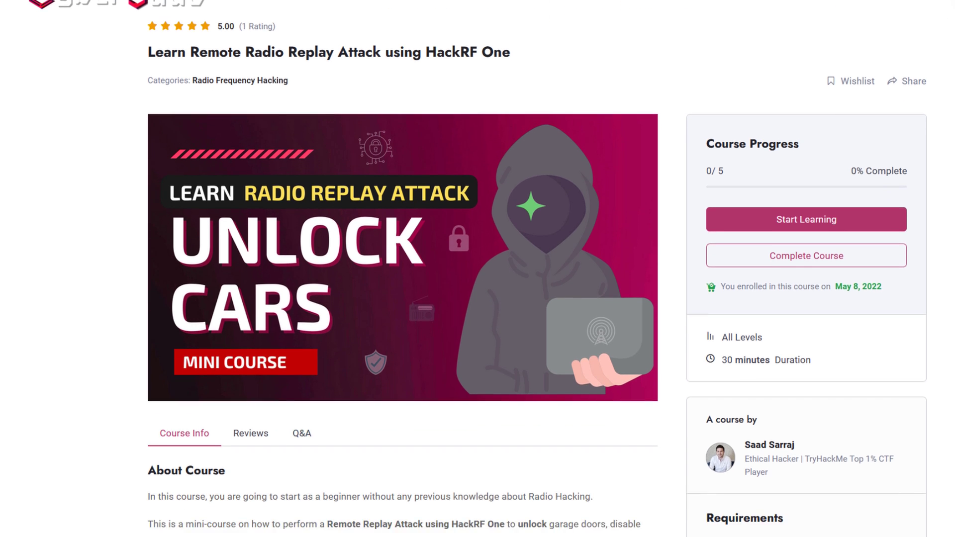
Step: Scroll down through the CyberSudo Hacking Wi-Fi WPA2/WPA on OSX course page
scroll(403, 299, "down", 6)
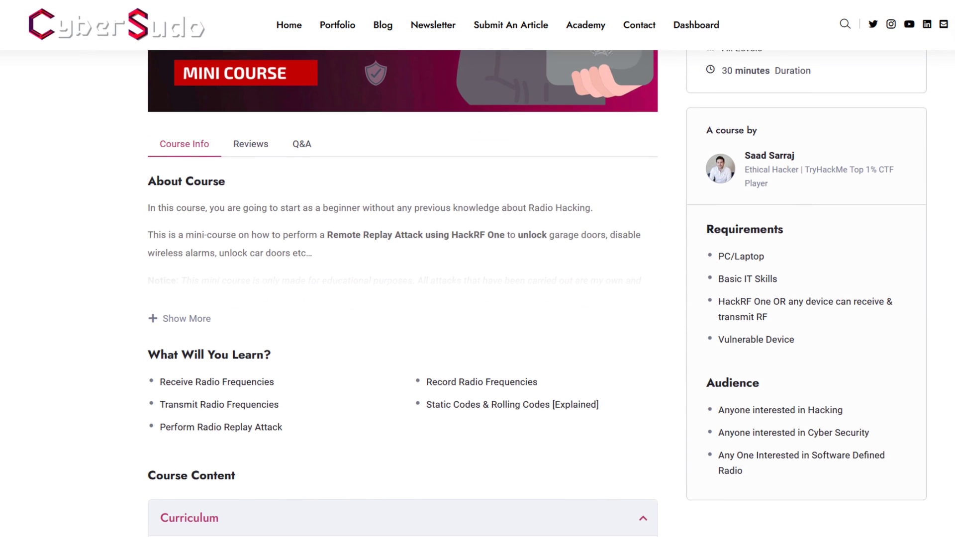
scroll(403, 298, "down", 3)
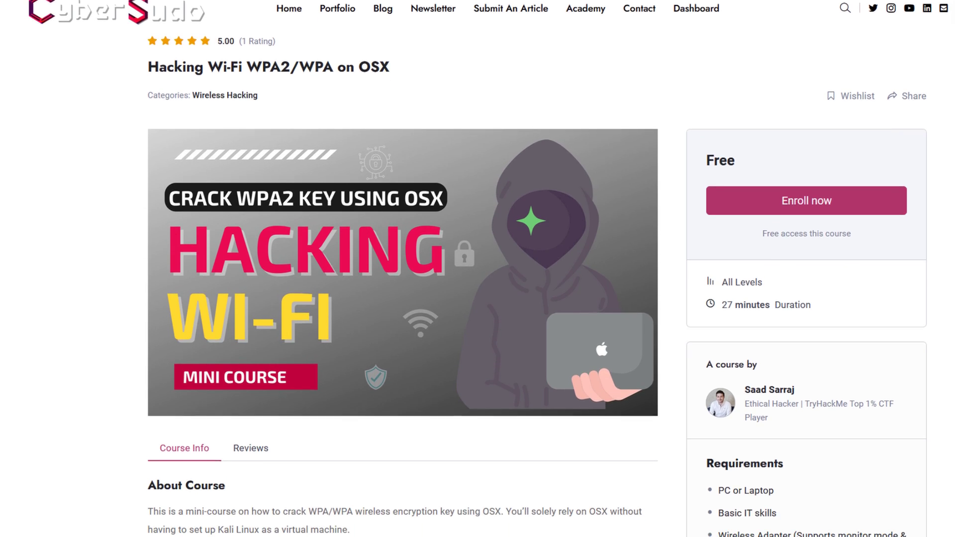
scroll(404, 298, "down", 2)
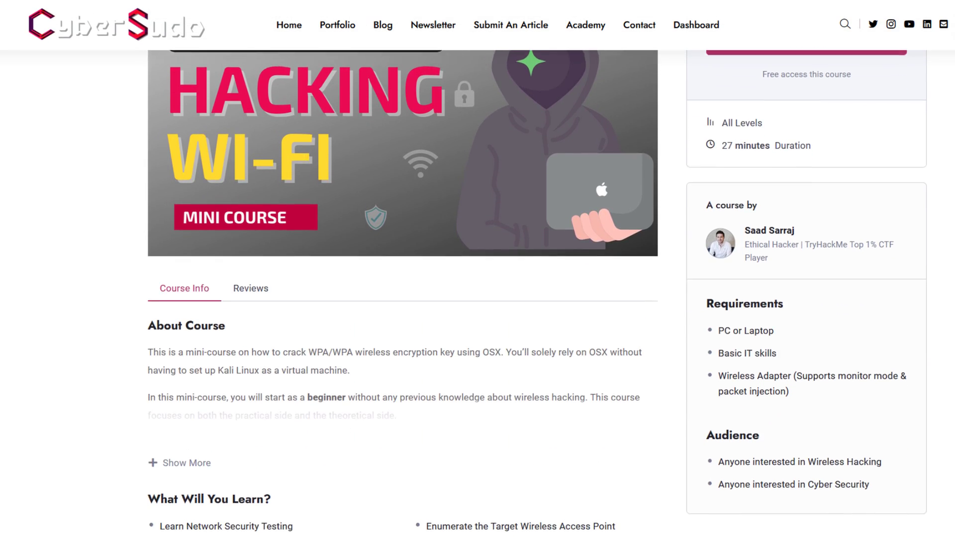
scroll(404, 298, "down", 4)
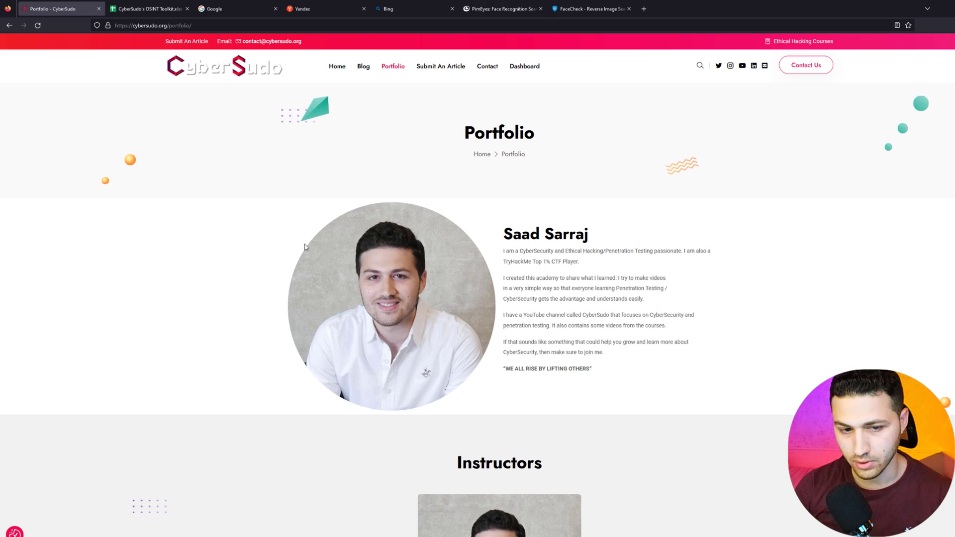
Step: Open the instructor's profile photo in its own tab, copy its address, then return to the OSINT Toolkit sheet
right_click(387, 258)
left_click(406, 264)
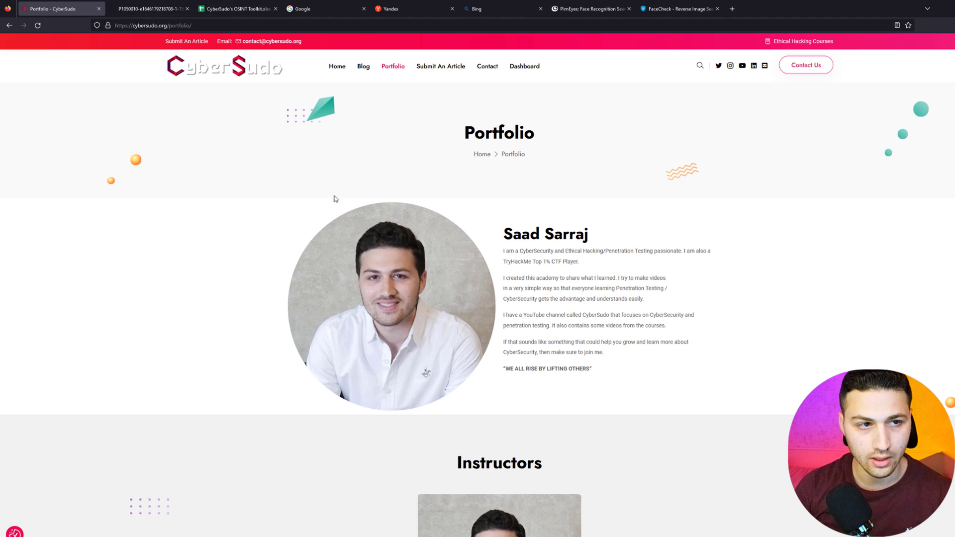
left_click(177, 9)
left_click(266, 26)
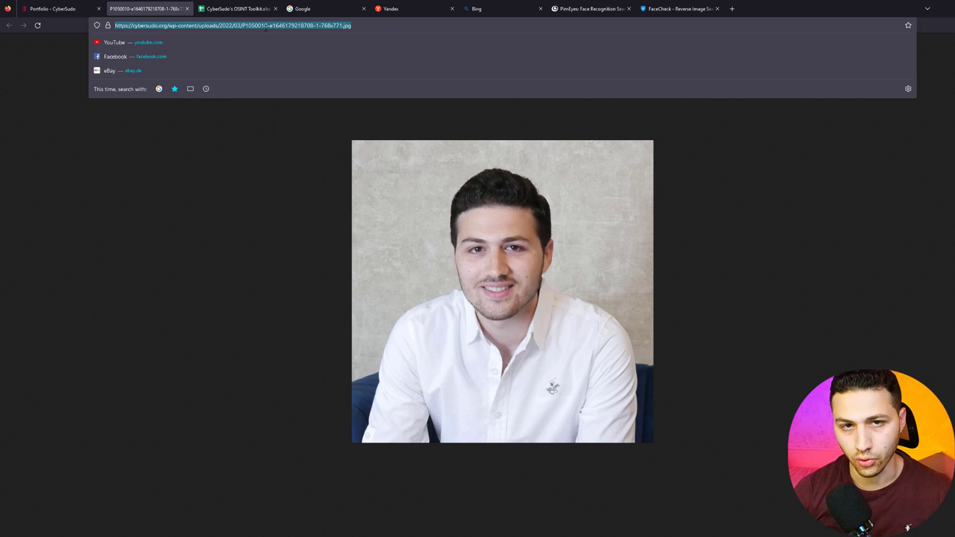
left_click(241, 6)
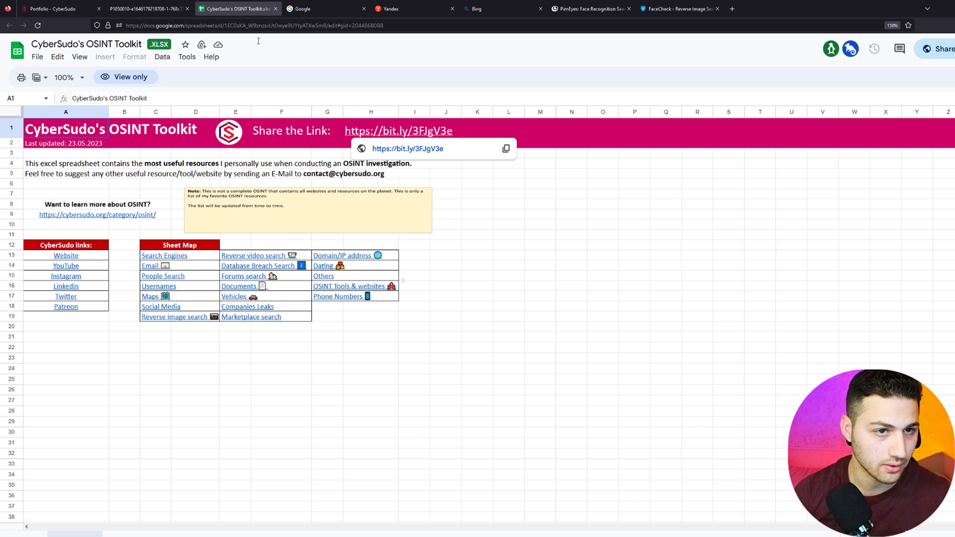
Step: Switch to the Google search homepage tab
left_click(300, 7)
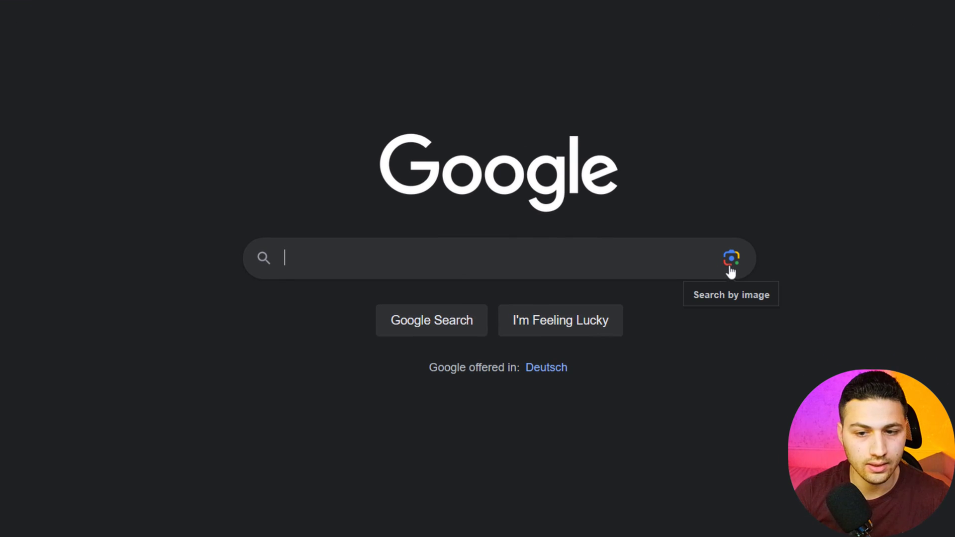
Step: Reverse-search the pasted profile-photo link with Google Lens
left_click(732, 270)
left_click(360, 488)
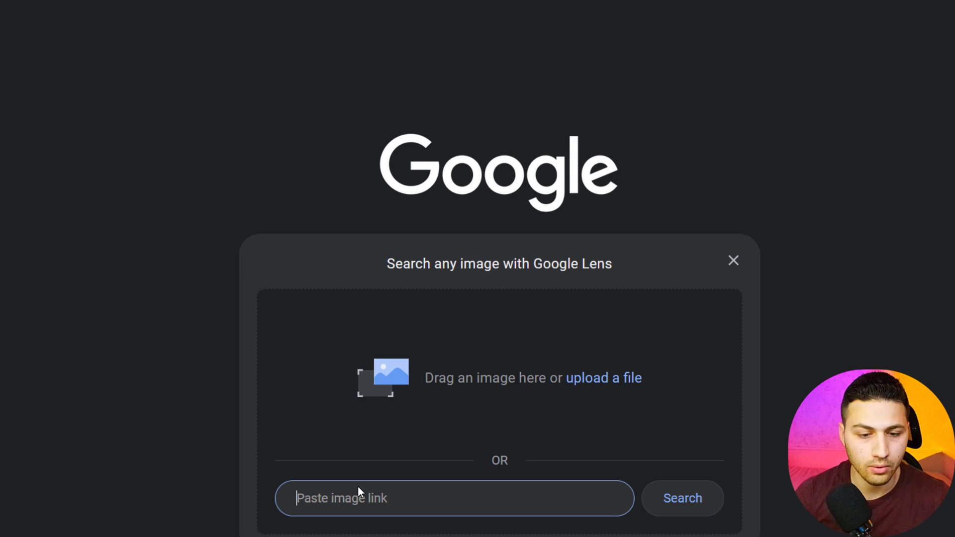
key("ctrl+v")
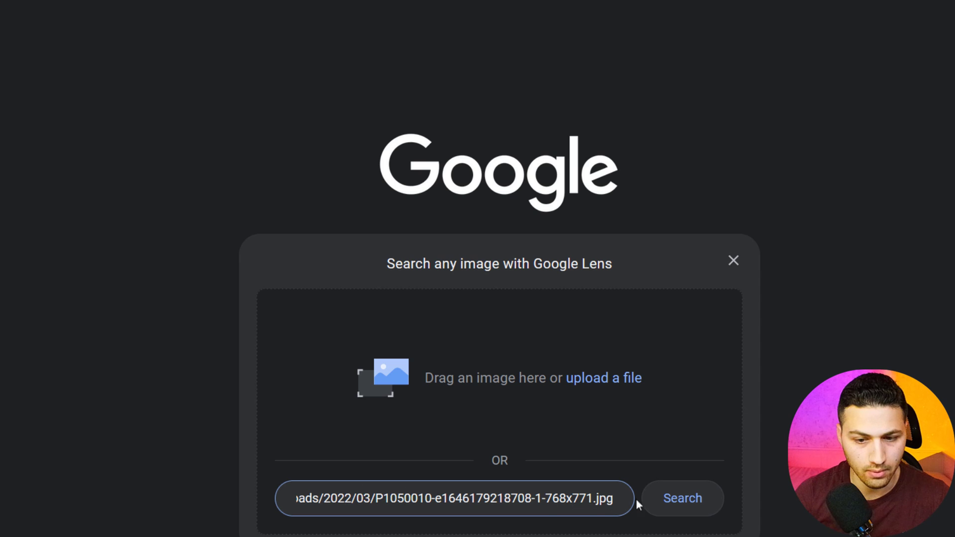
left_click(693, 499)
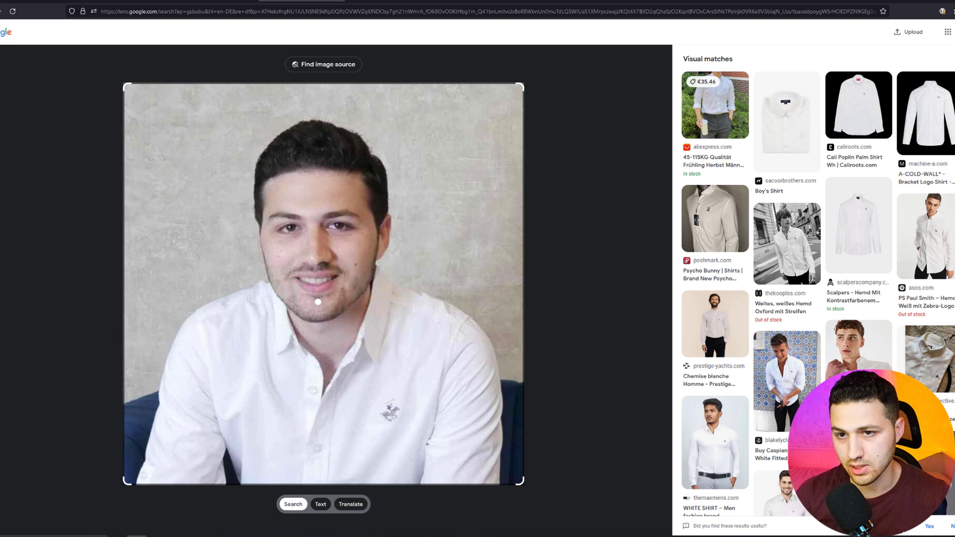
Step: Review the sites matching the photo, then go back to the Google homepage
left_click(352, 66)
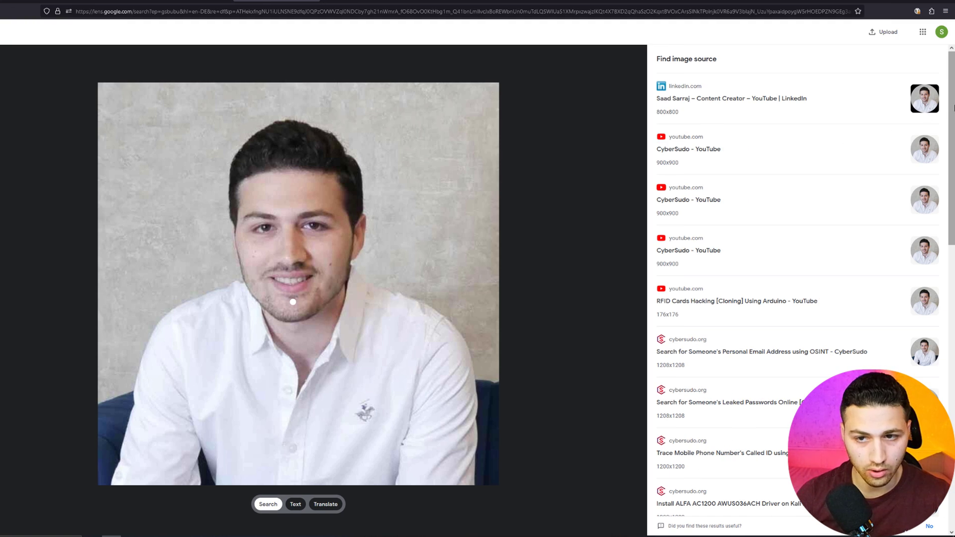
scroll(953, 108, "down", 3)
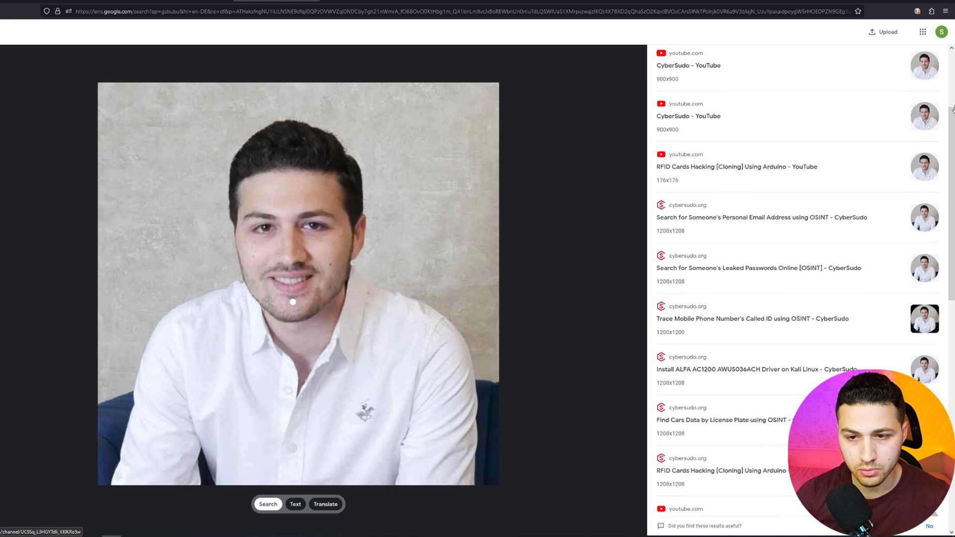
scroll(953, 108, "down", 1)
scroll(954, 108, "down", 7)
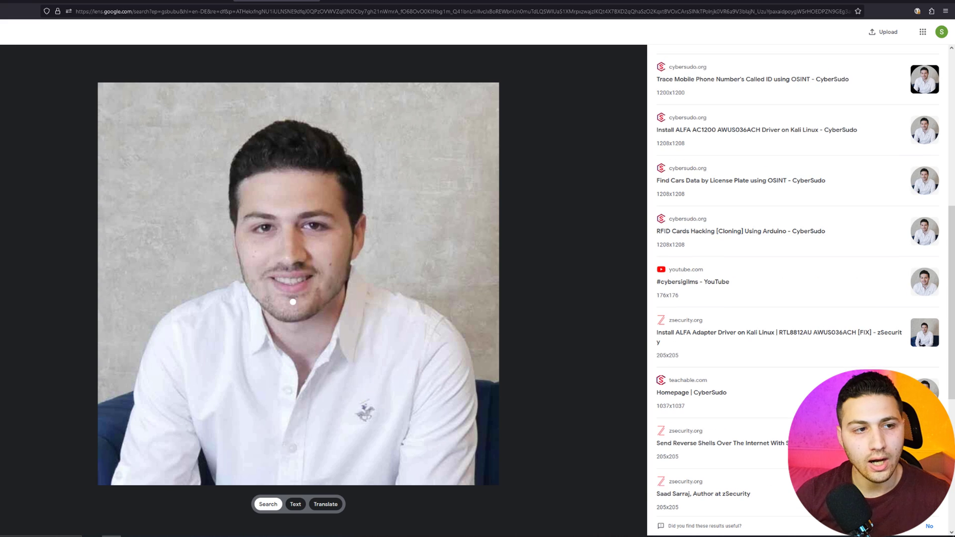
key("alt+Left")
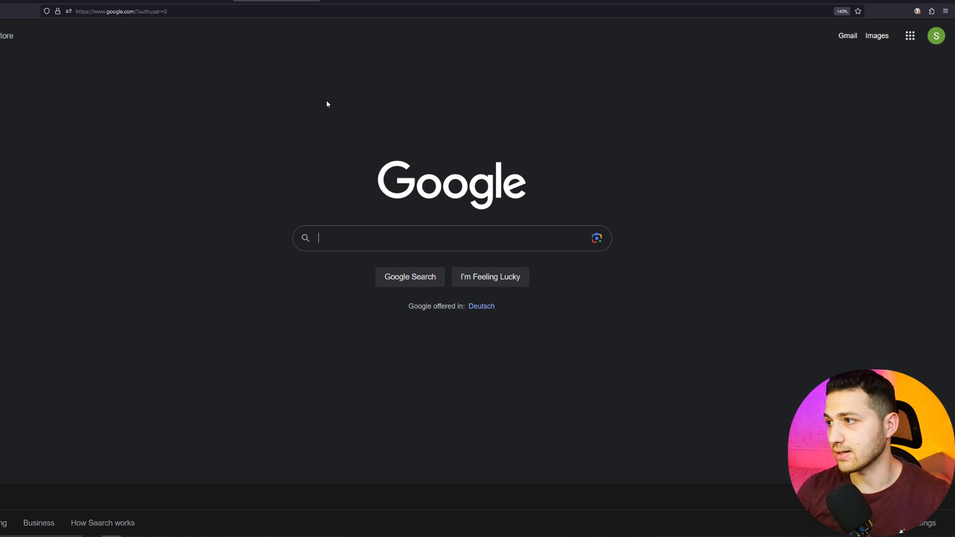
type("\"saad")
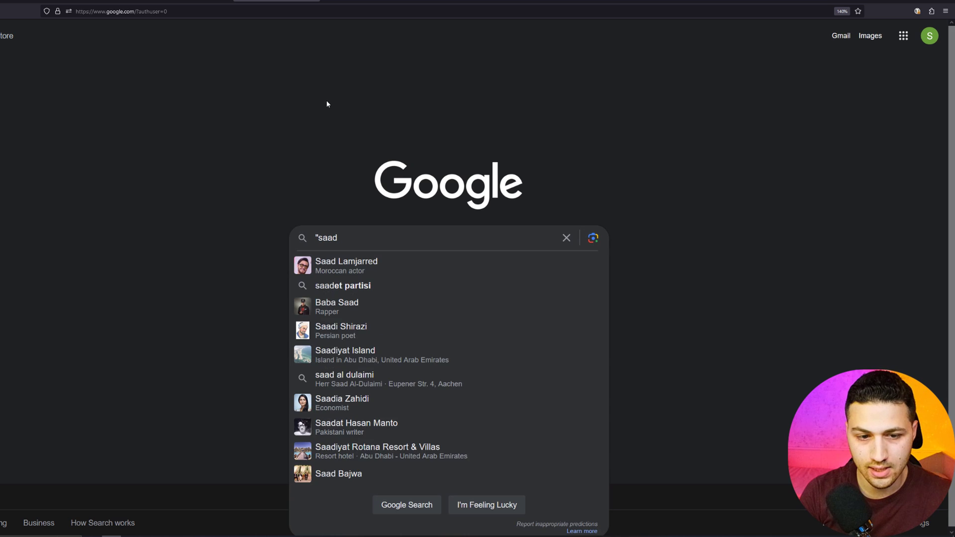
type(" sarraj")
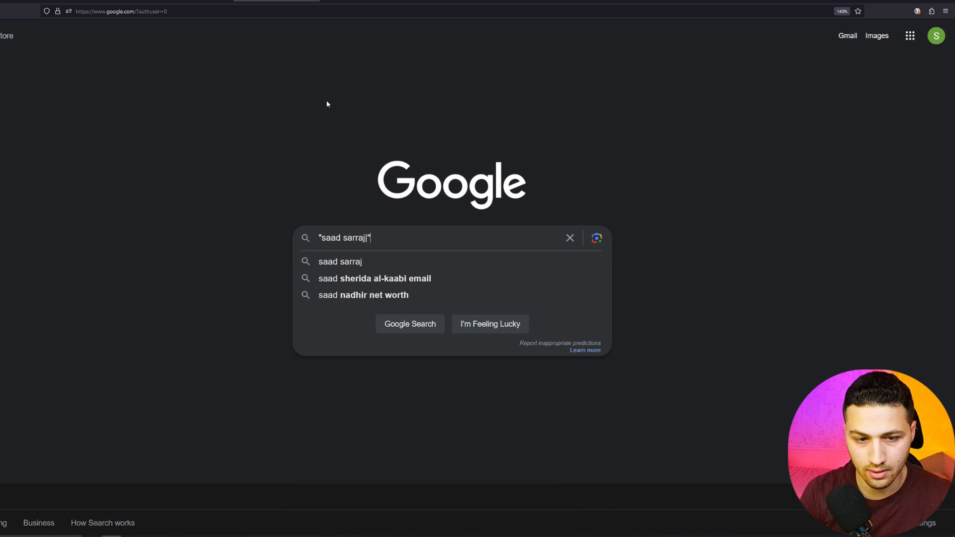
type("\"")
key("Return")
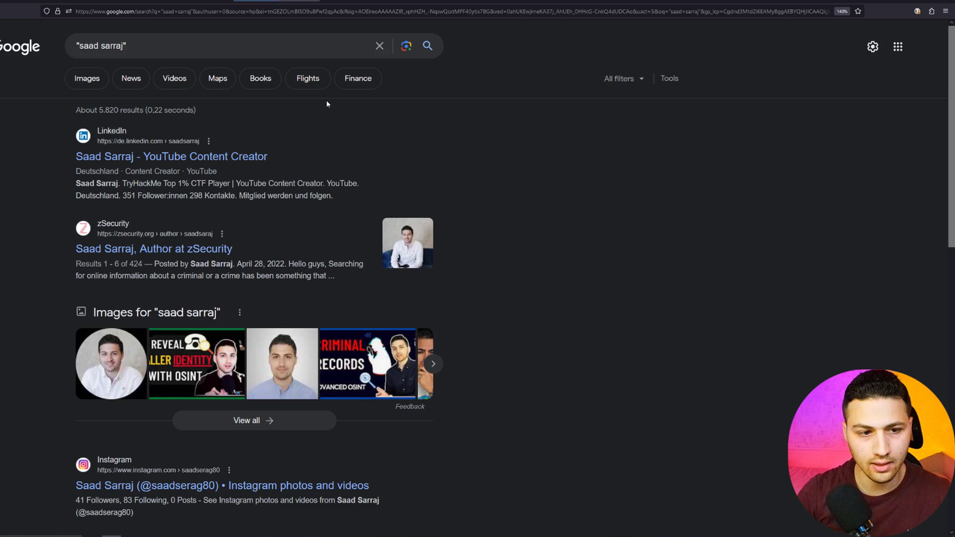
left_click(87, 79)
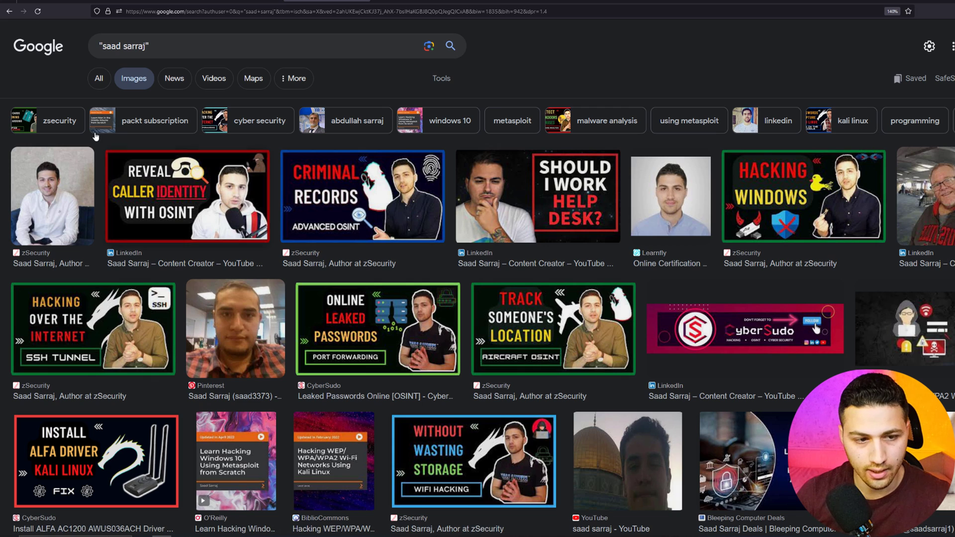
scroll(96, 137, "down", 2)
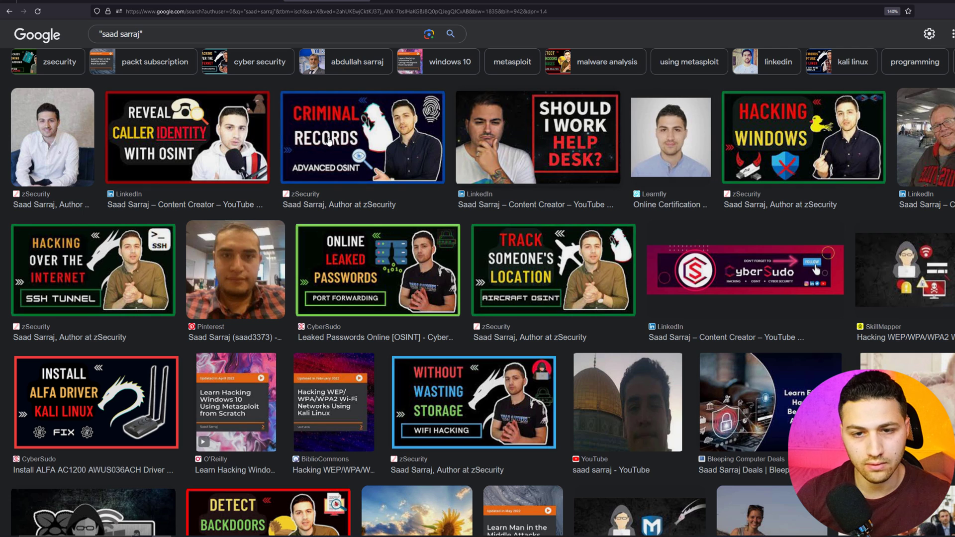
scroll(329, 141, "down", 5)
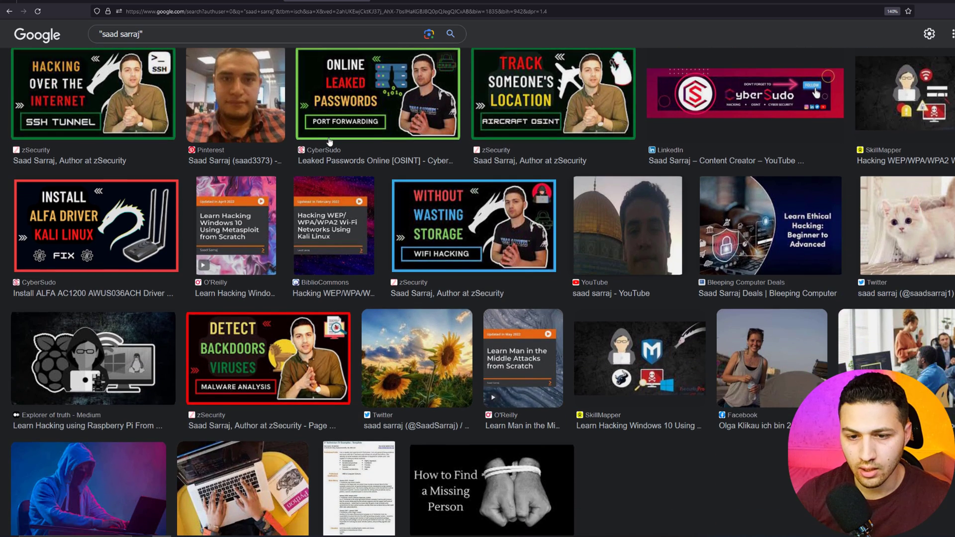
scroll(569, 213, "up", 8)
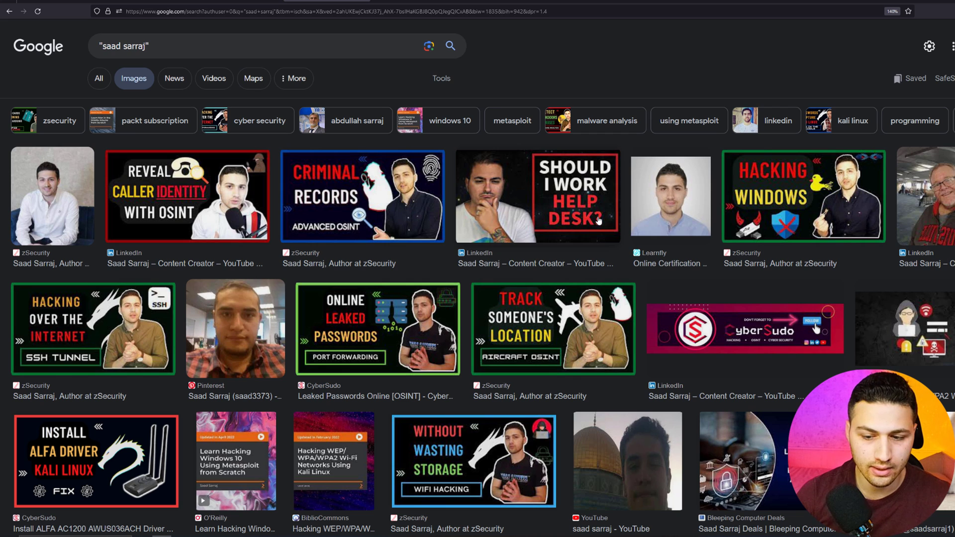
scroll(599, 220, "down", 3)
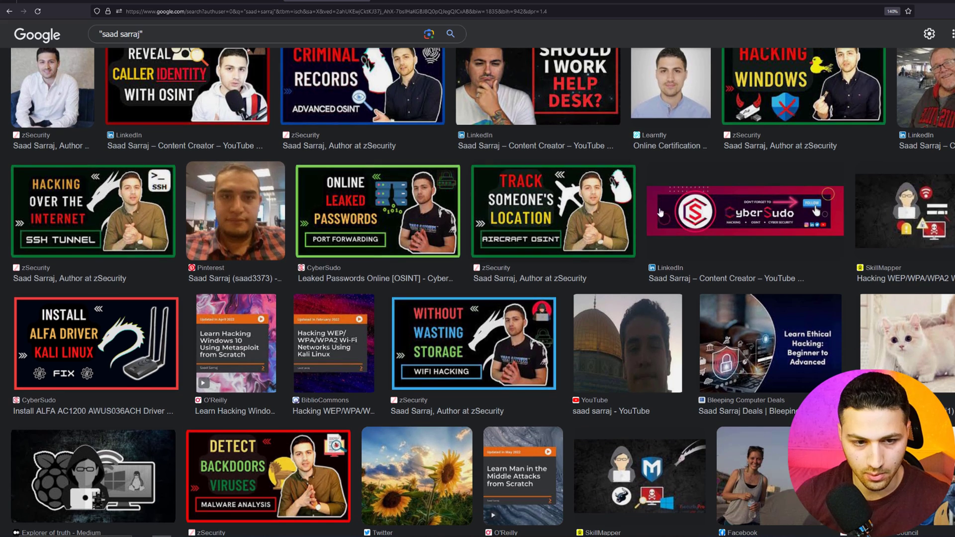
scroll(463, 200, "up", 3)
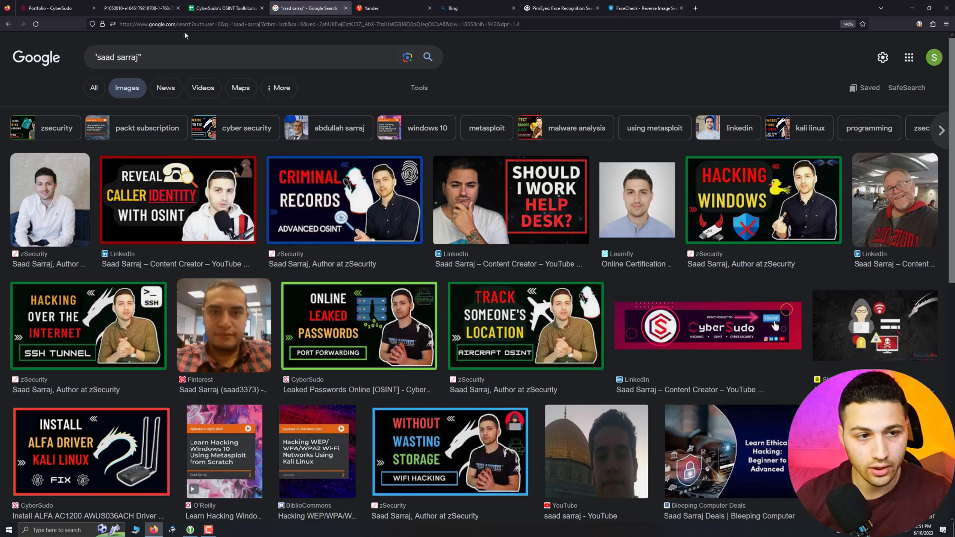
Step: Set the Tools Type filter to Clip Art and scan the filtered images
left_click(426, 90)
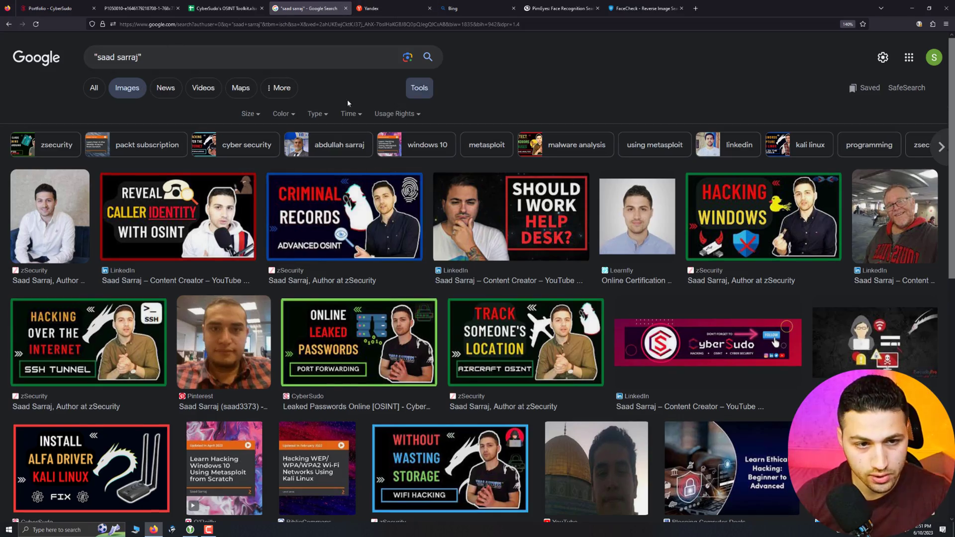
left_click(326, 115)
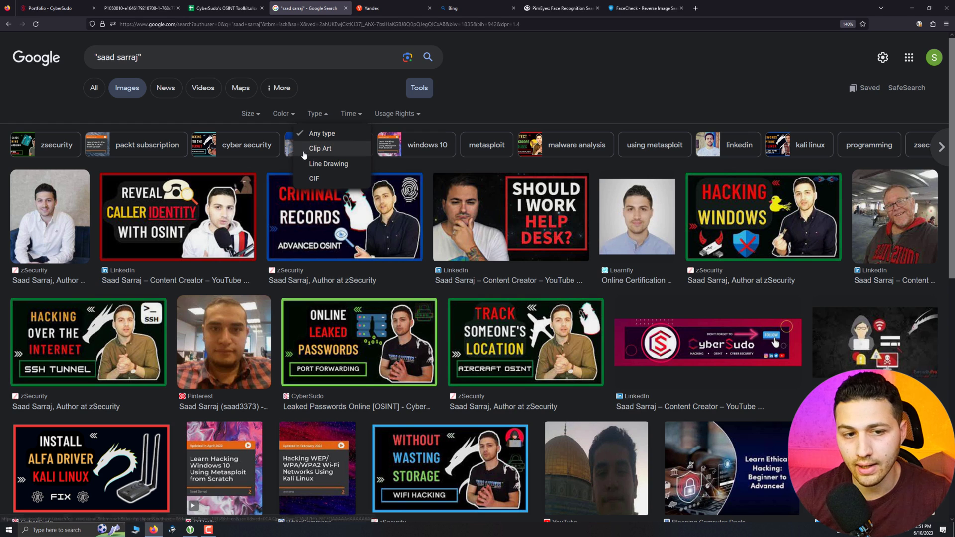
left_click(320, 148)
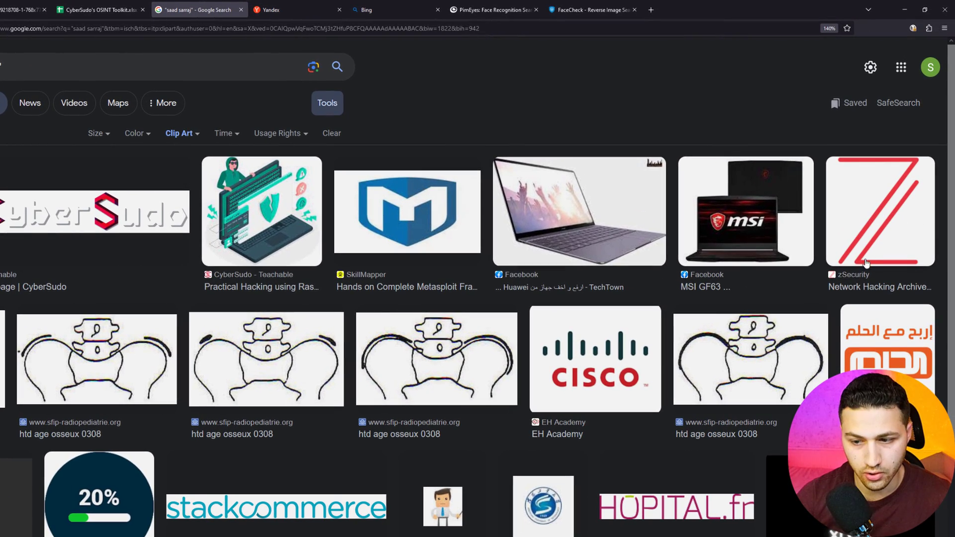
scroll(859, 249, "down", 4)
scroll(861, 262, "up", 4)
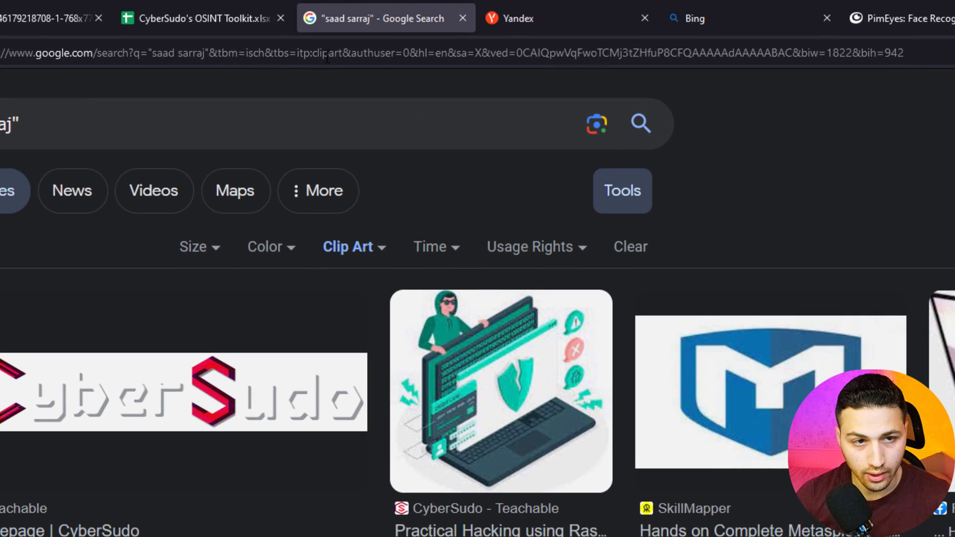
Step: Change itp:clipart to itp:face in the results URL and reload
double_click(326, 53)
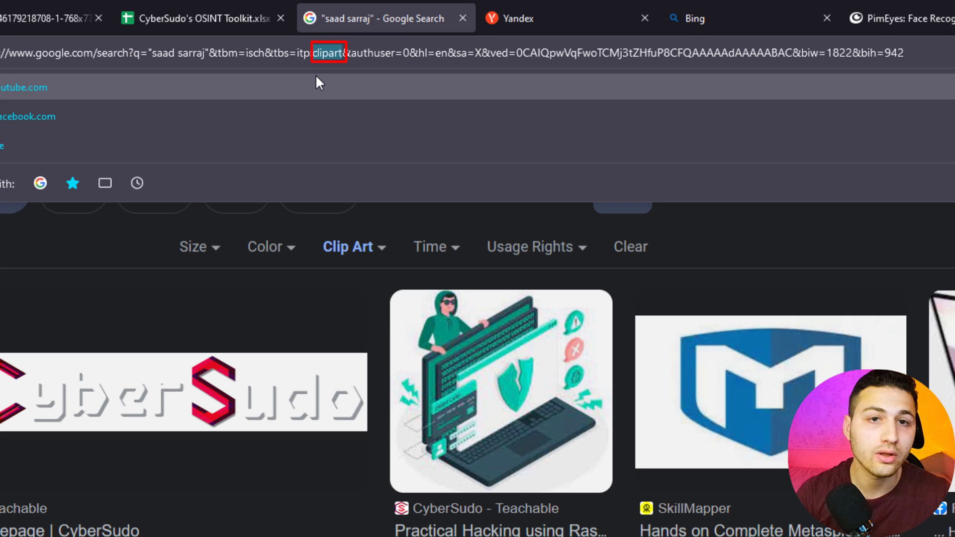
type("face")
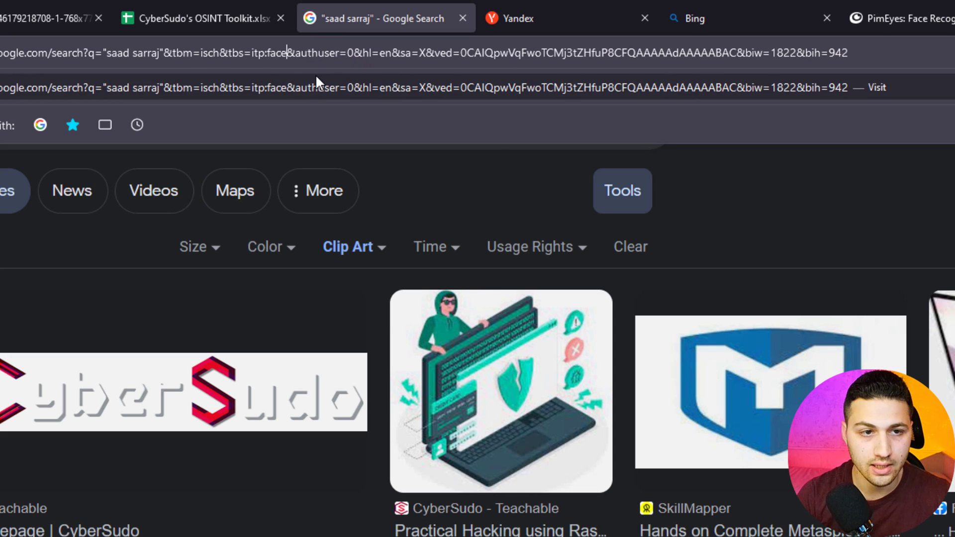
key("Return")
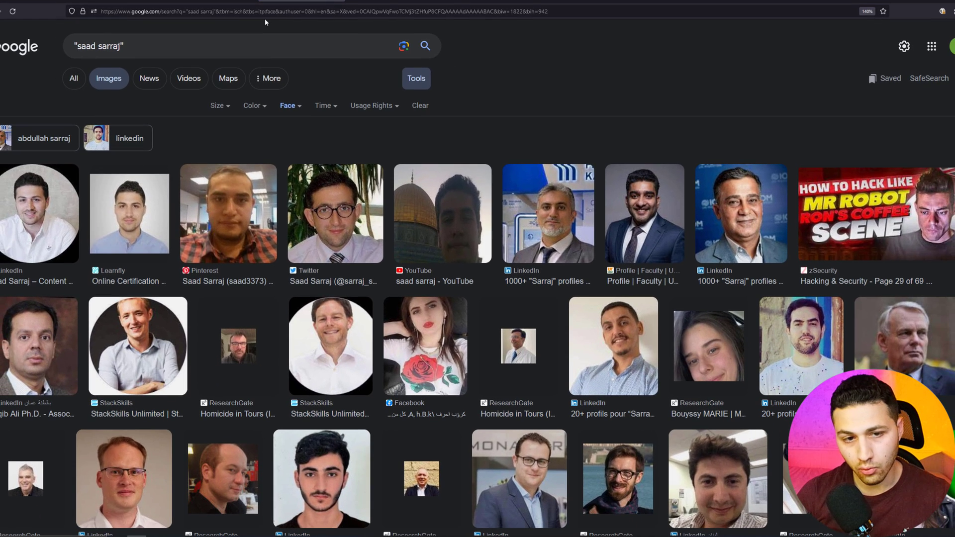
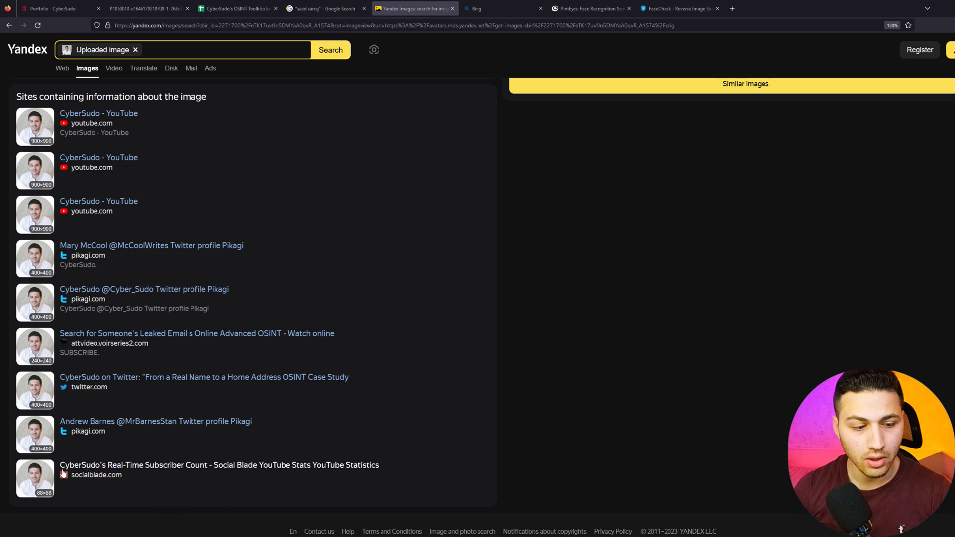
Step: Open Yandex's full grid of portraits similar to the photo, then bring up the Bing homepage
scroll(98, 484, "up", 5)
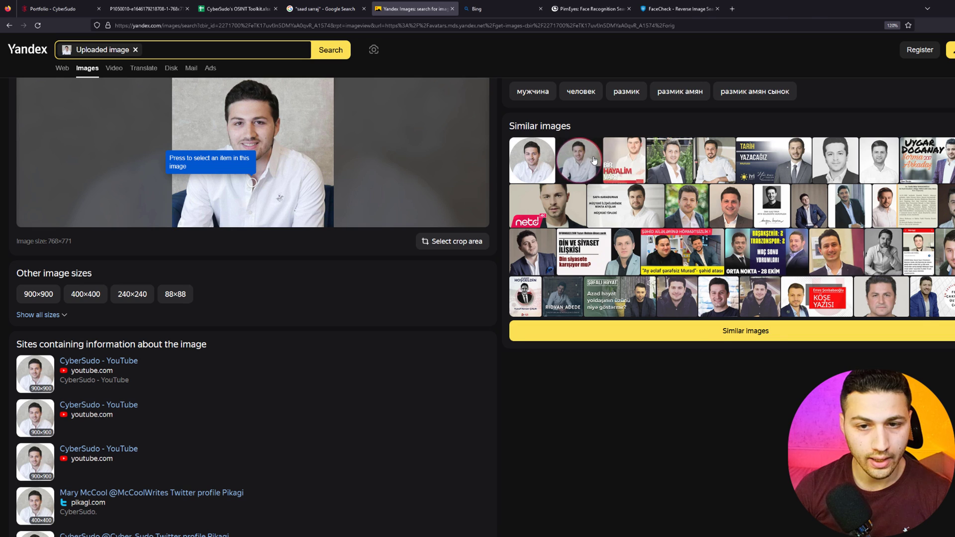
left_click(579, 161)
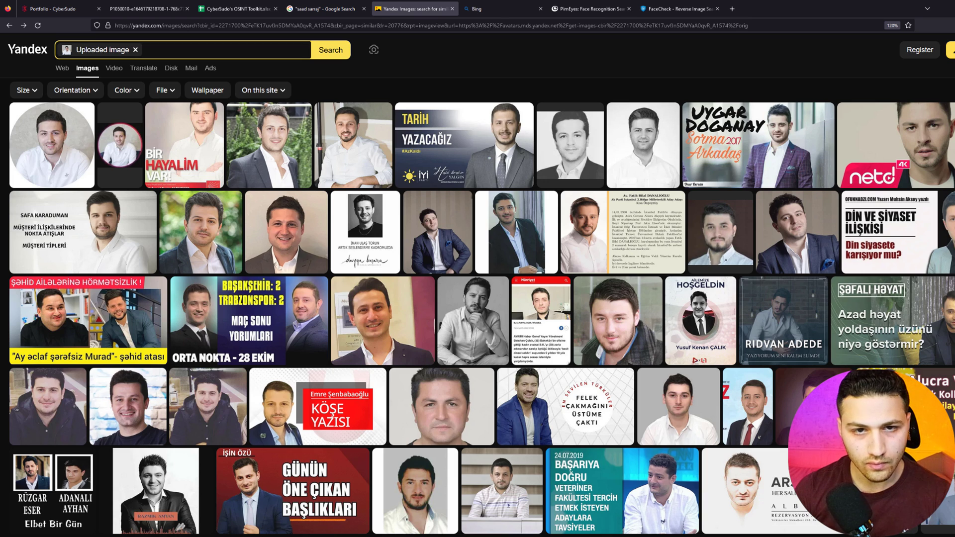
left_click(489, 4)
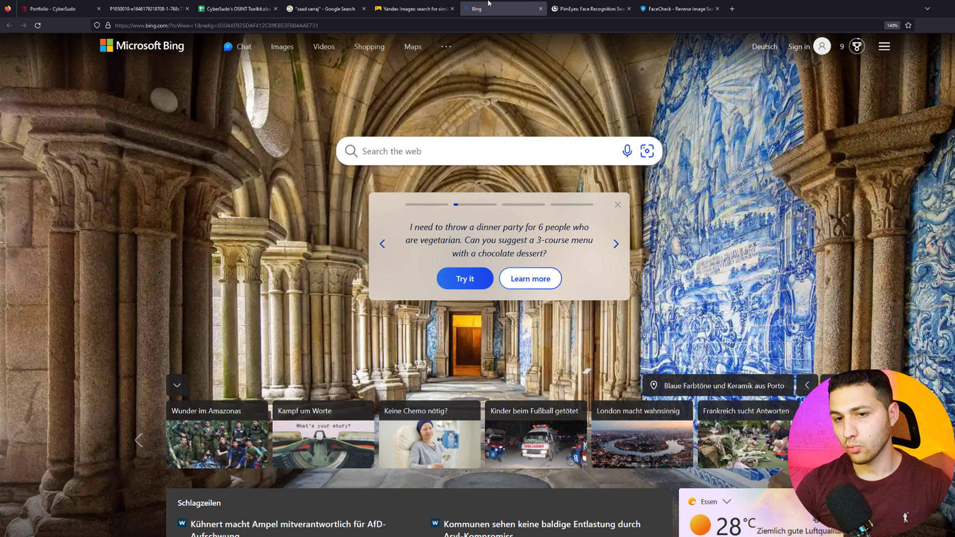
Step: Run a Bing visual search on the pasted image URL of the portrait
left_click(646, 152)
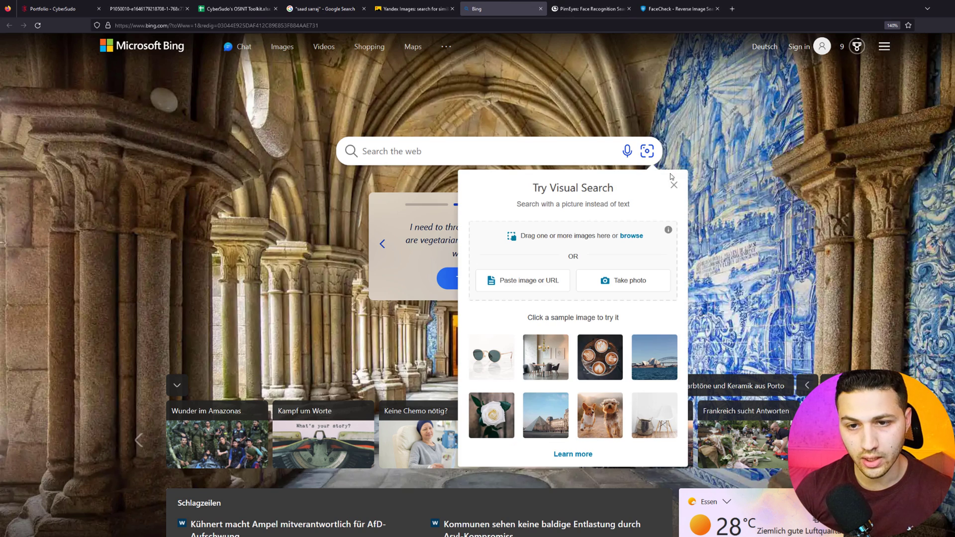
left_click(553, 279)
key("ctrl+v")
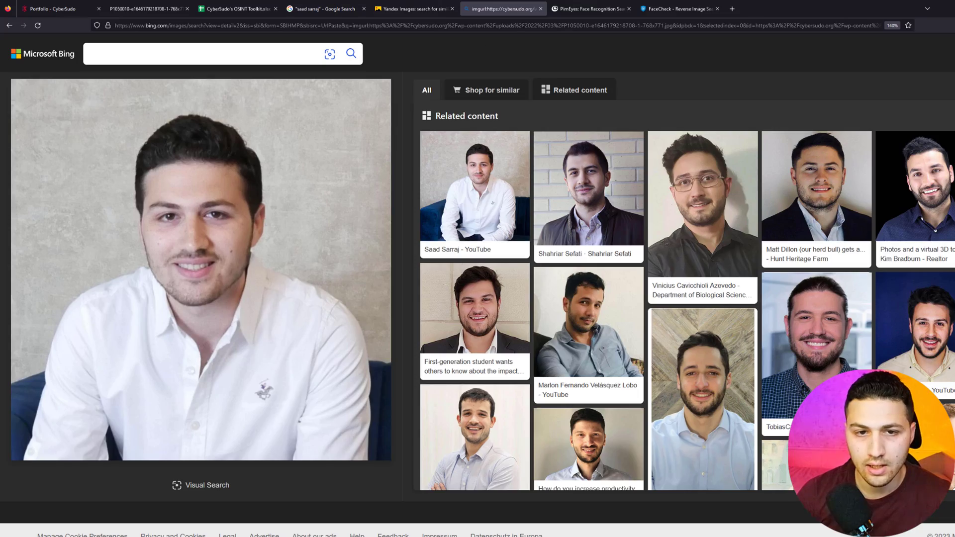
Step: Show Bing's Related content matches and browse down through the look-alike portraits
left_click(565, 92)
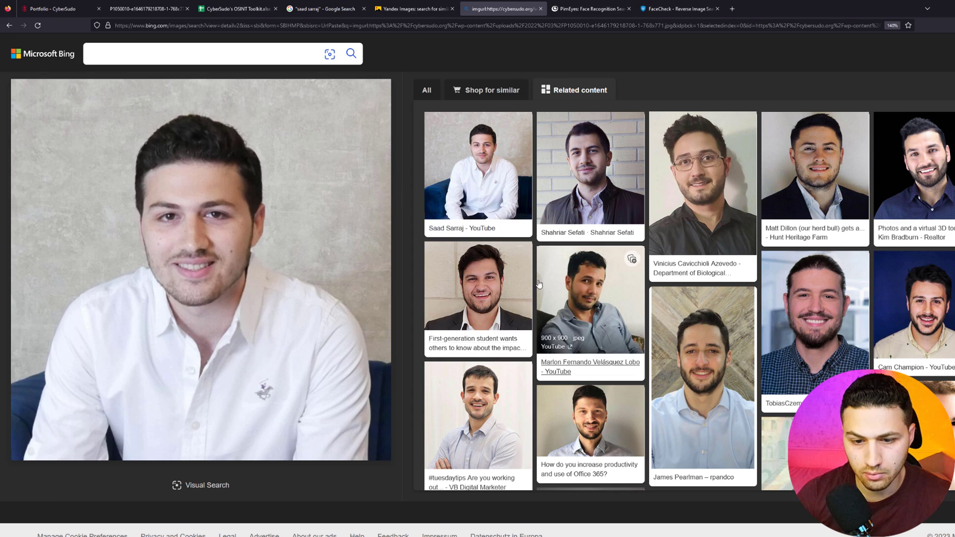
scroll(558, 285, "down", 3)
scroll(558, 285, "down", 5)
scroll(562, 294, "down", 5)
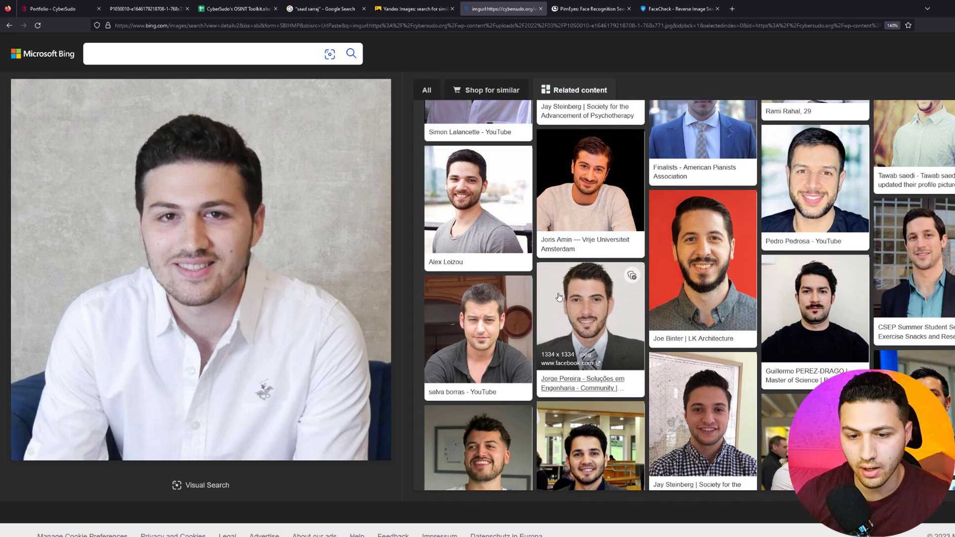
scroll(566, 301, "down", 10)
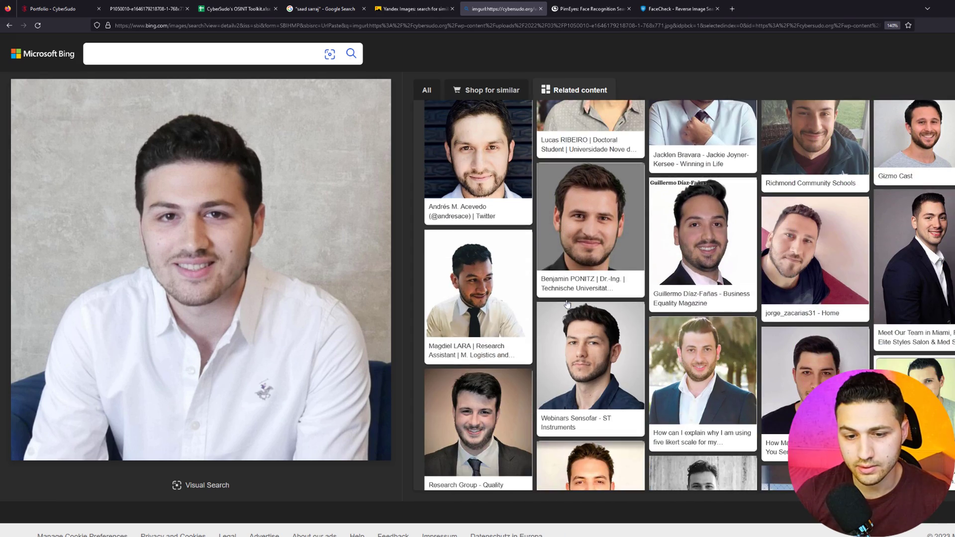
scroll(567, 304, "down", 10)
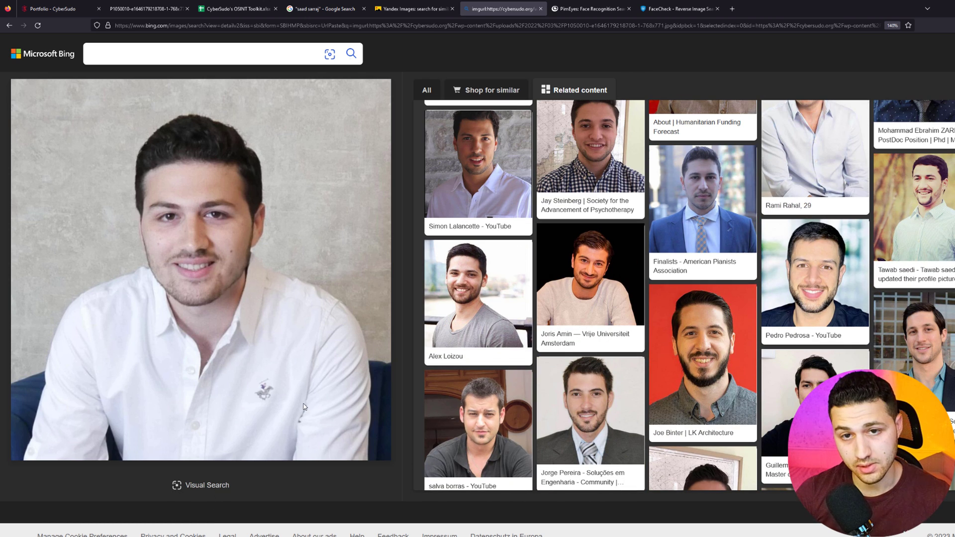
Step: Crop Bing's visual search area tightly to the man's head and shoulders
left_click(211, 486)
left_click_drag(32, 100, 320, 337)
left_click_drag(327, 110, 268, 113)
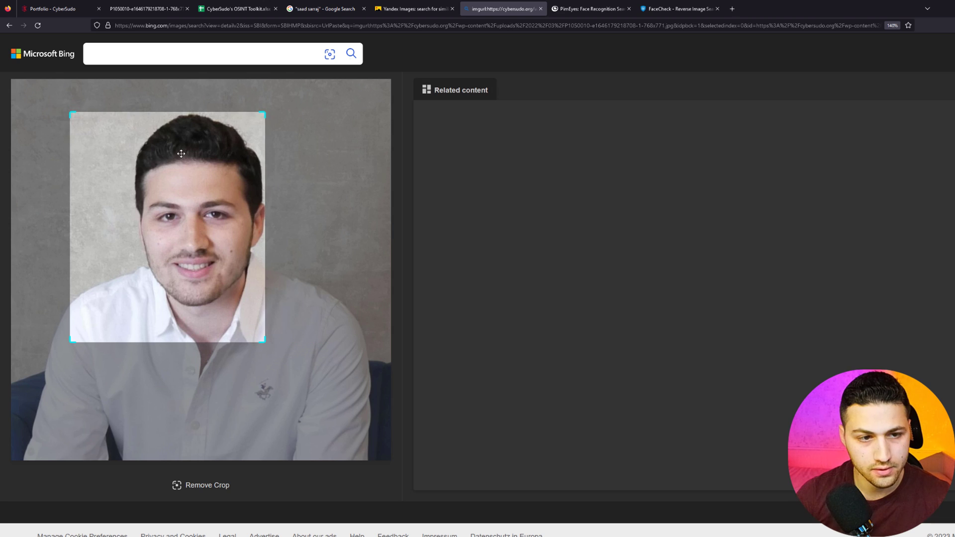
left_click_drag(194, 156, 223, 148)
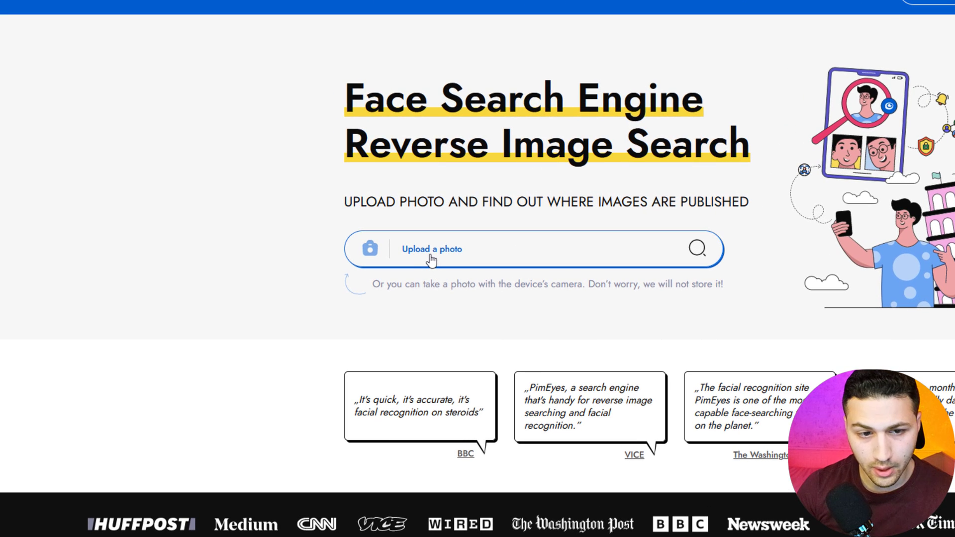
Step: Upload the portrait file to PimEyes and start the face search
left_click(431, 259)
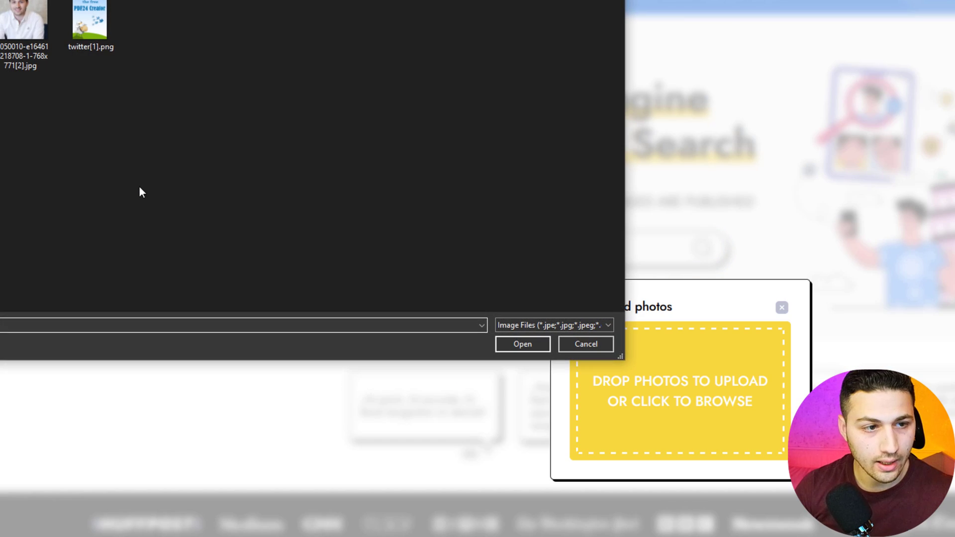
double_click(22, 55)
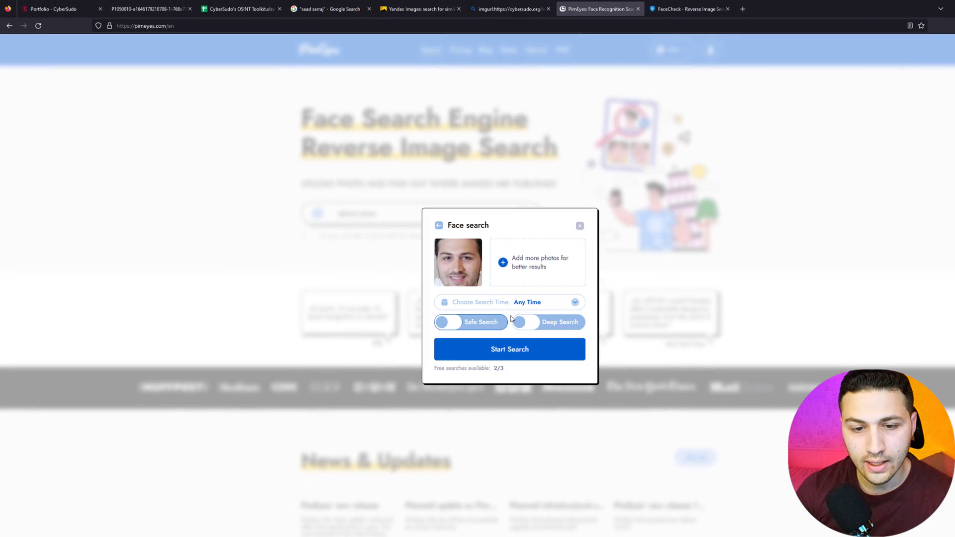
left_click(485, 352)
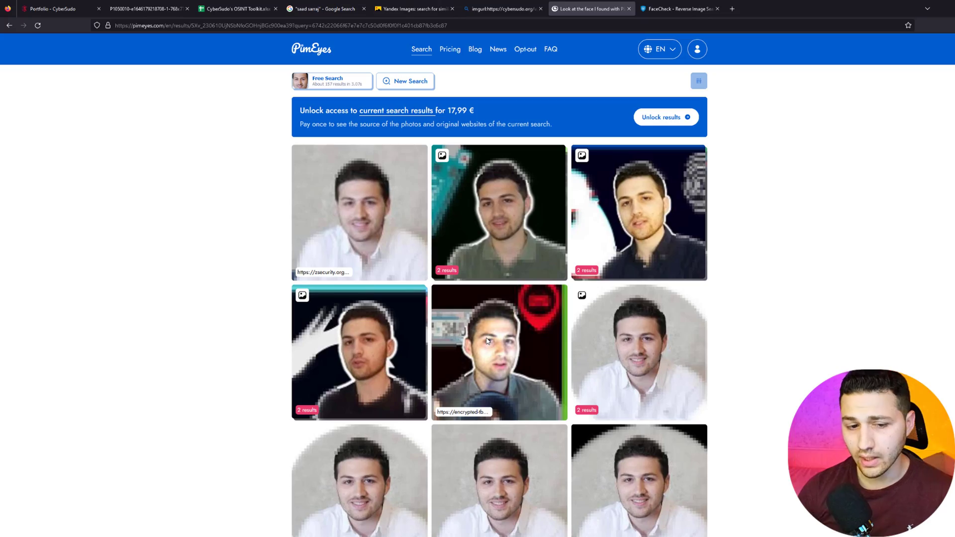
scroll(789, 241, "down", 2)
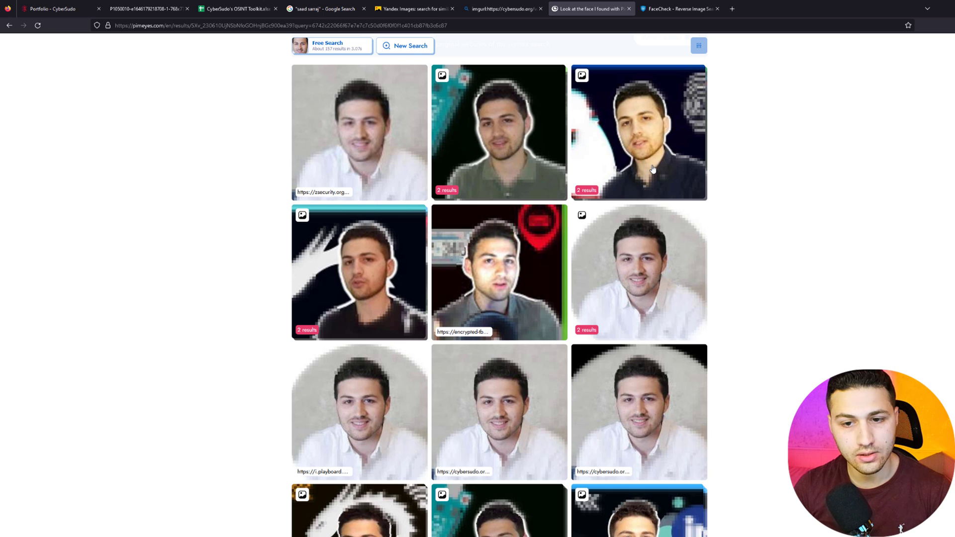
scroll(653, 169, "up", 1)
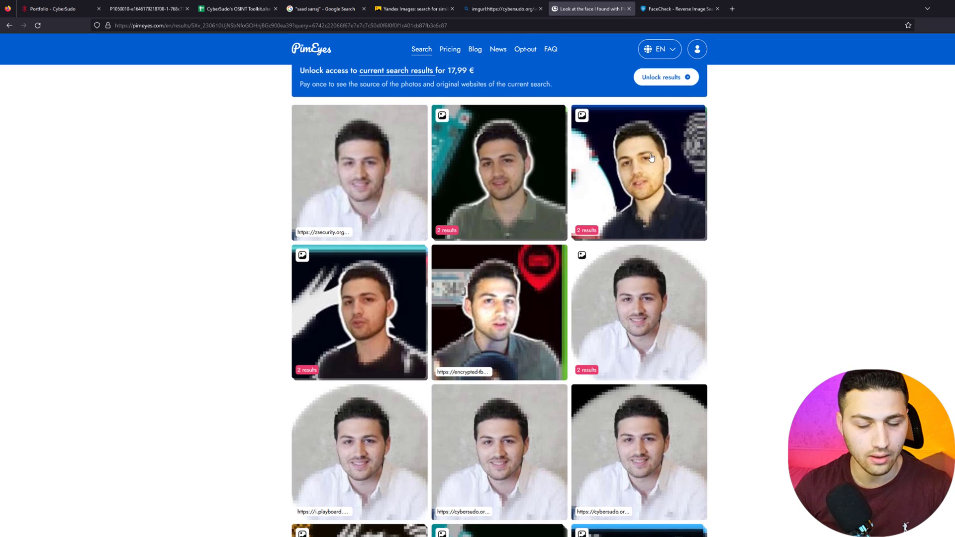
scroll(586, 295, "down", 5)
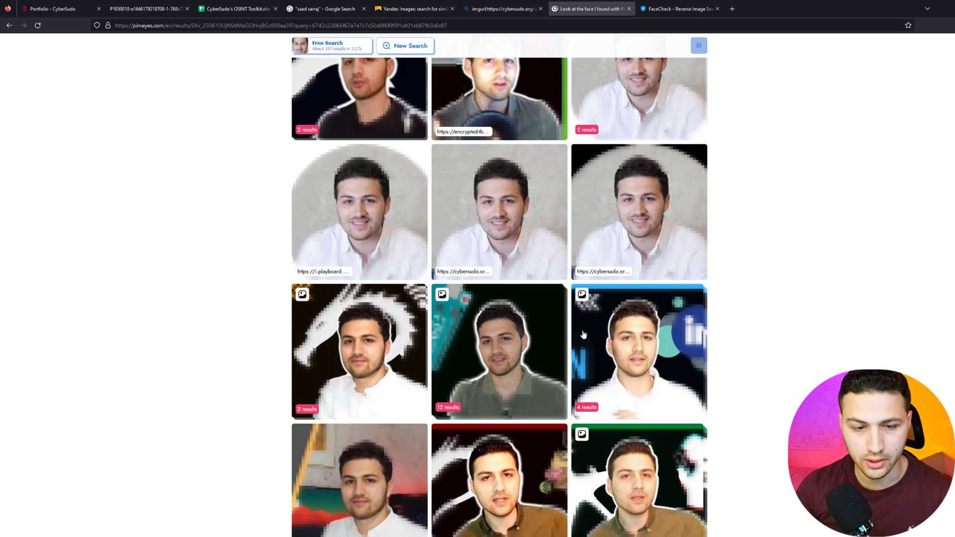
scroll(585, 340, "down", 1)
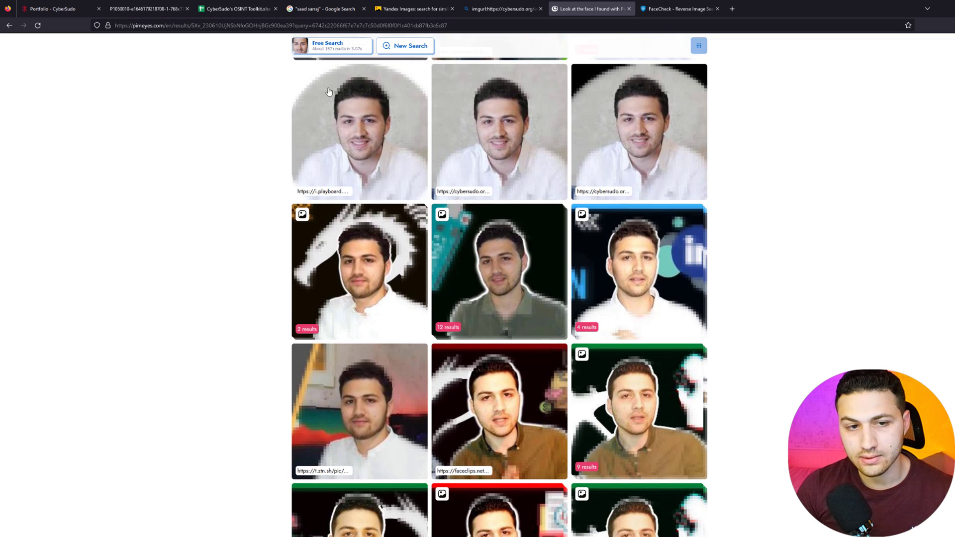
scroll(602, 164, "down", 1)
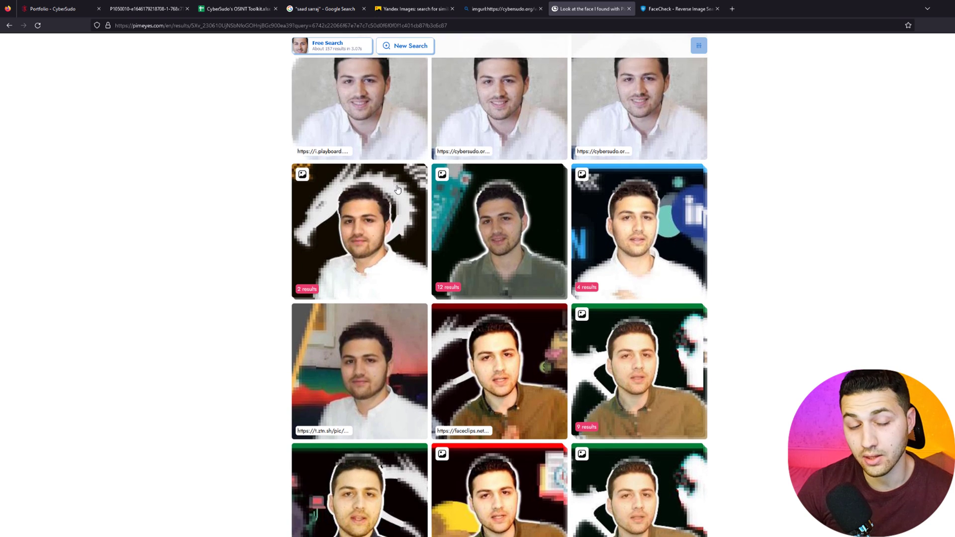
scroll(615, 170, "down", 4)
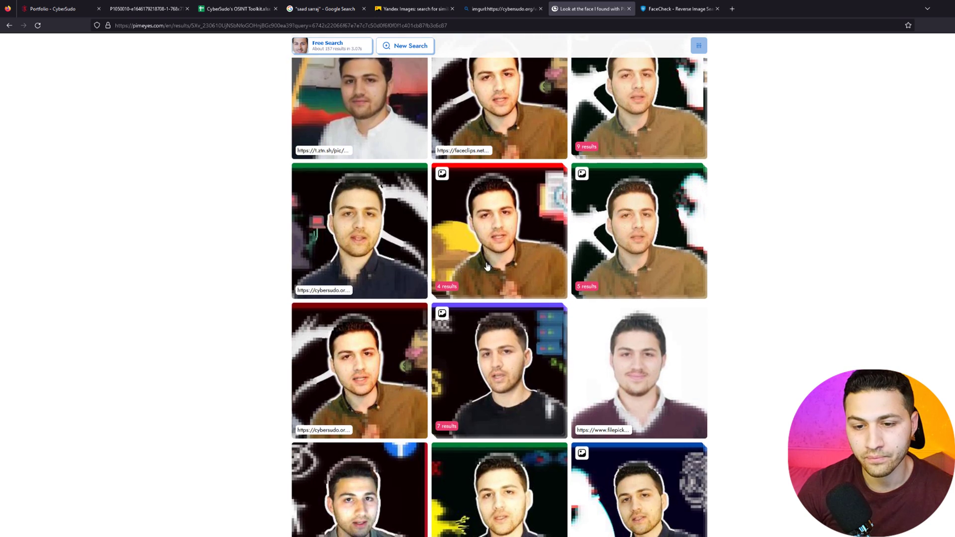
scroll(487, 266, "down", 2)
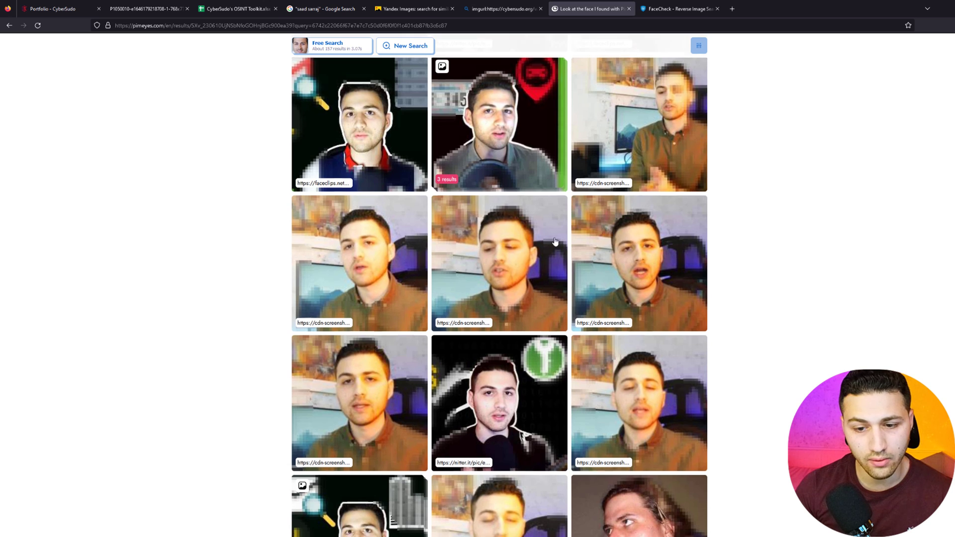
scroll(565, 269, "down", 2)
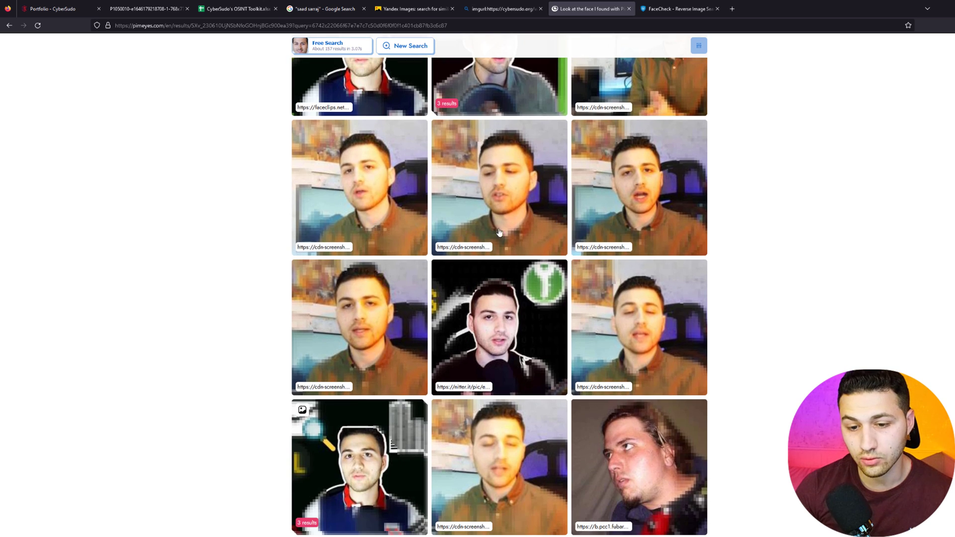
scroll(500, 233, "down", 6)
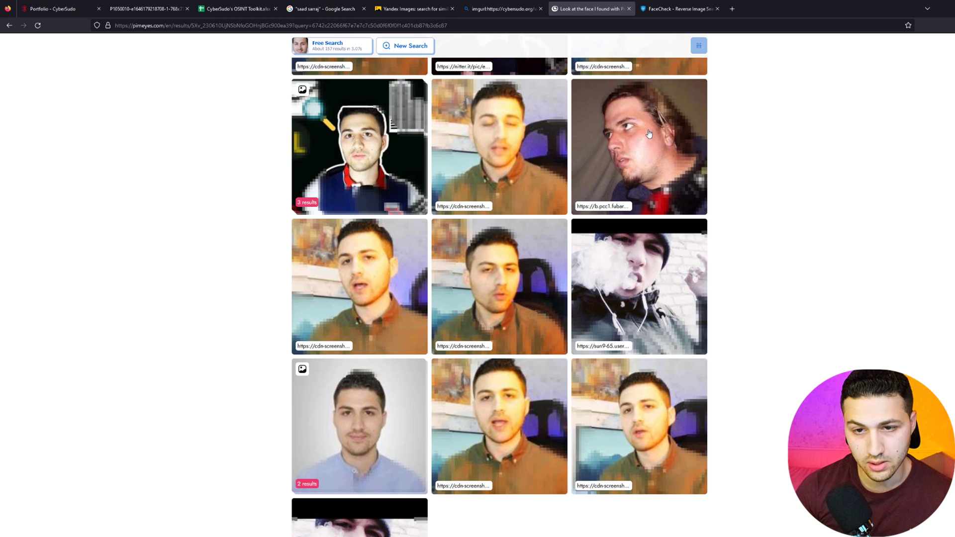
scroll(667, 165, "down", 2)
scroll(381, 364, "down", 2)
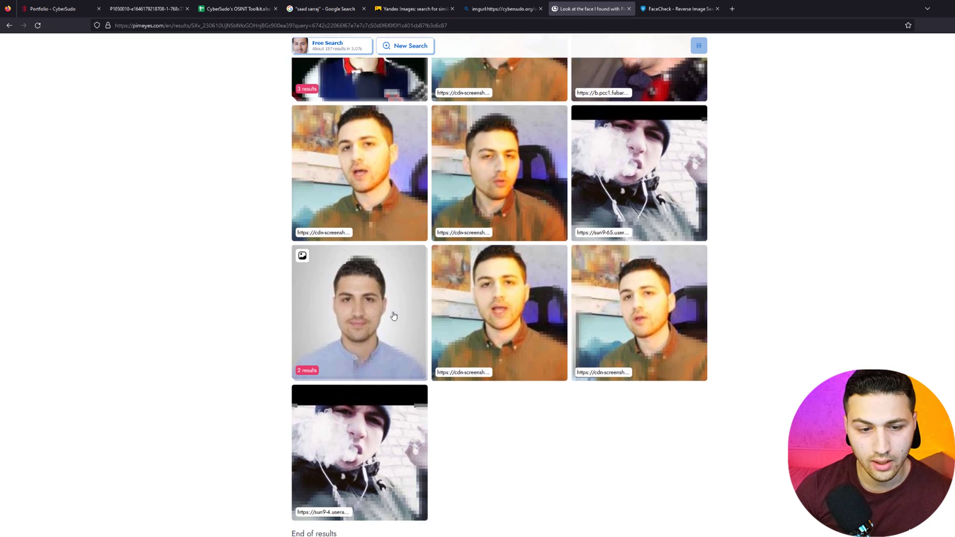
scroll(760, 313, "up", 4)
scroll(675, 330, "up", 4)
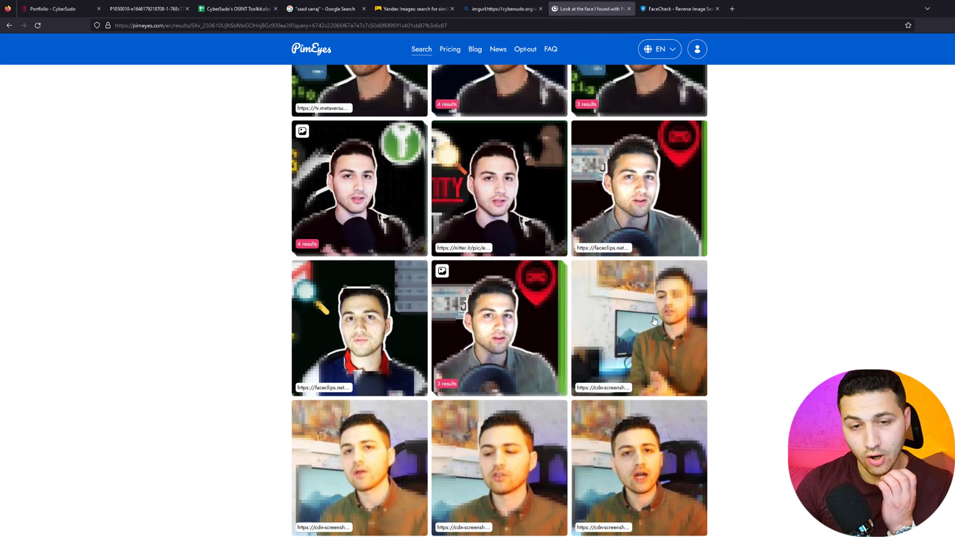
scroll(645, 338, "up", 5)
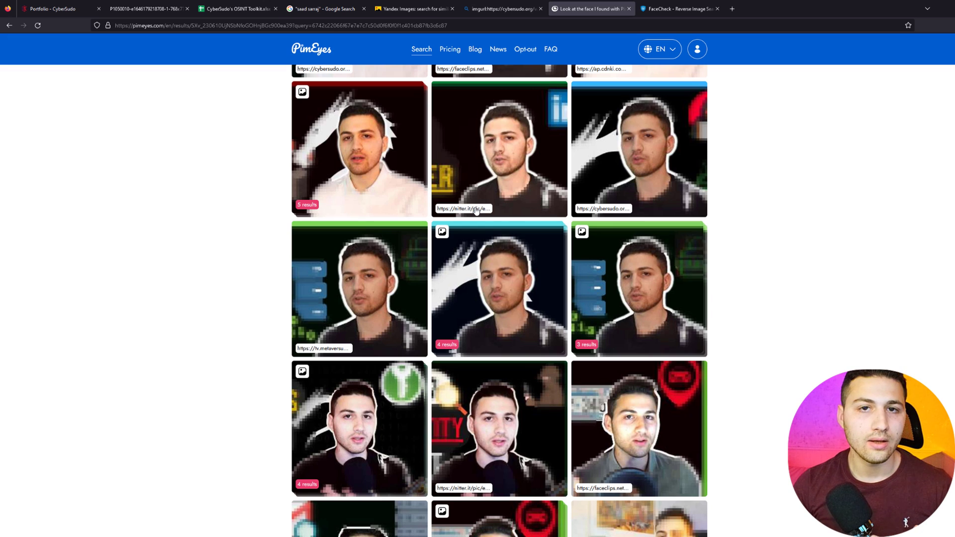
scroll(477, 210, "up", 4)
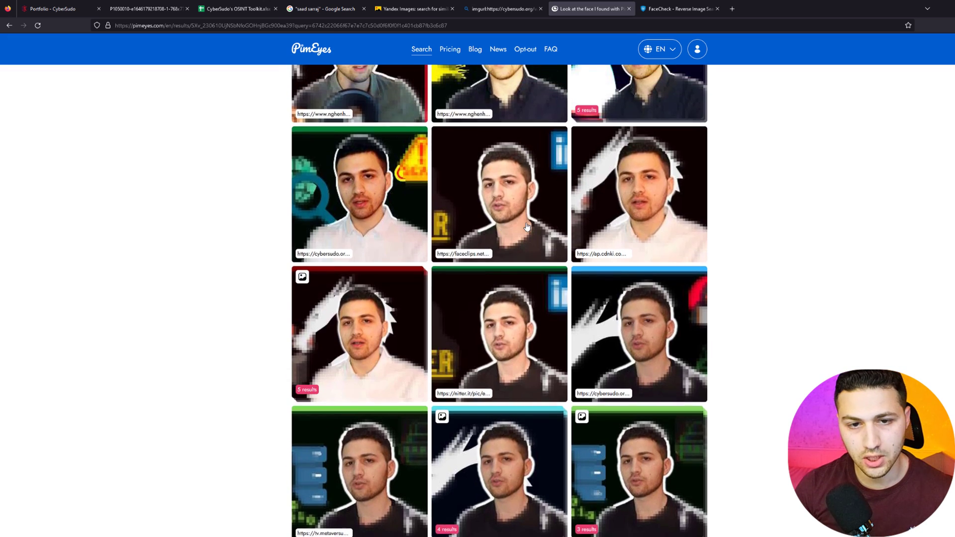
scroll(505, 243, "up", 2)
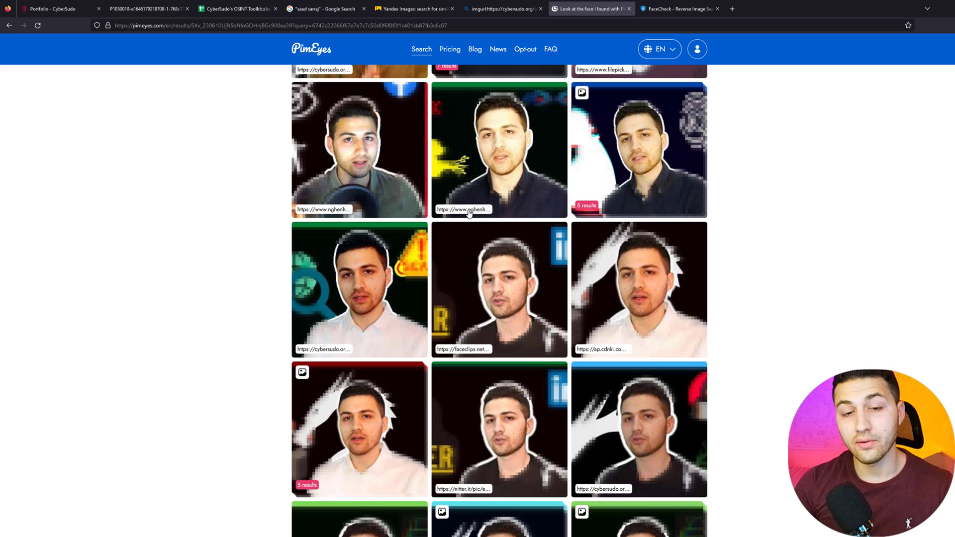
scroll(509, 225, "up", 2)
scroll(505, 230, "up", 3)
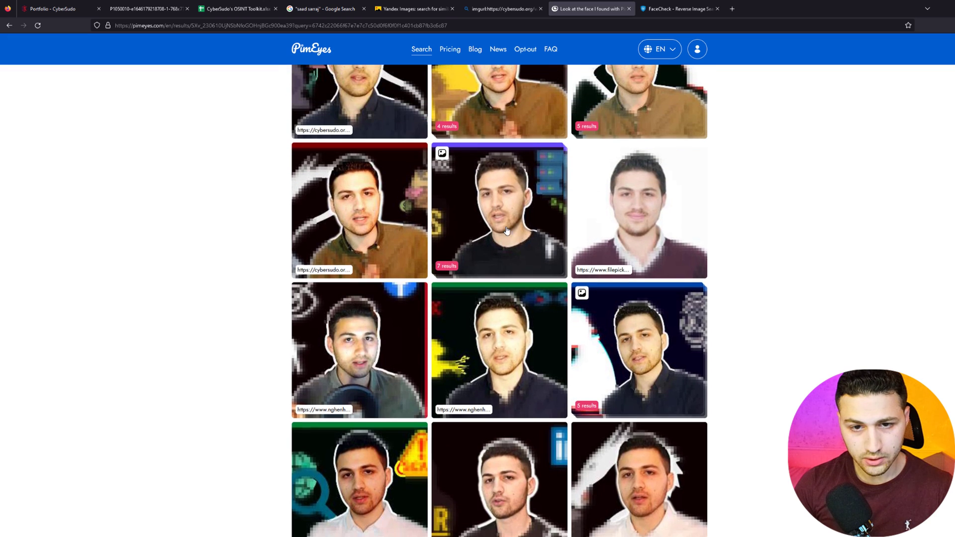
scroll(511, 232, "up", 4)
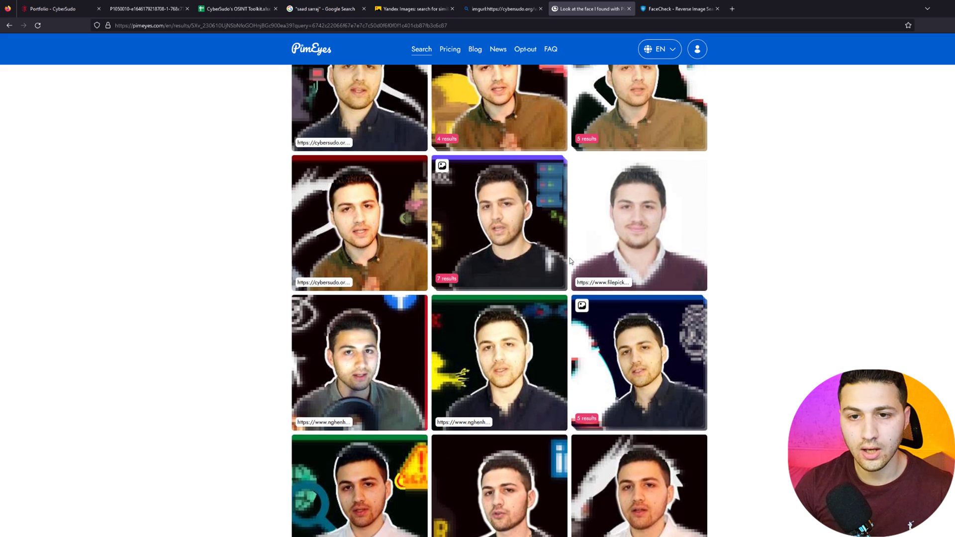